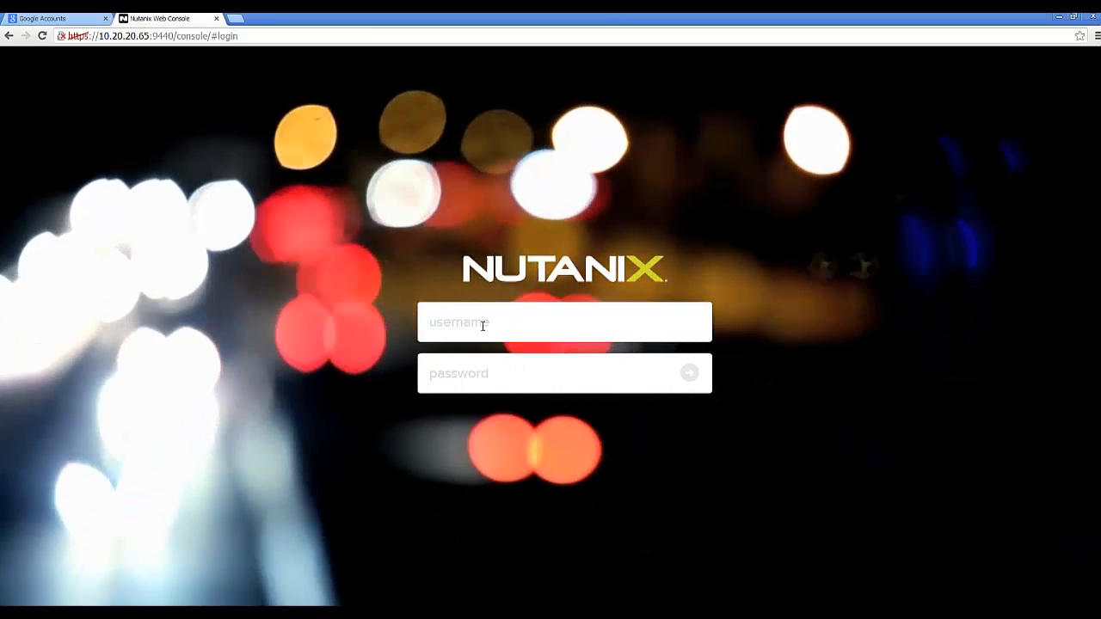
Sign in to the Prism cluster as the admin user with the account password.
type("admin")
key("Tab")
type("admin")
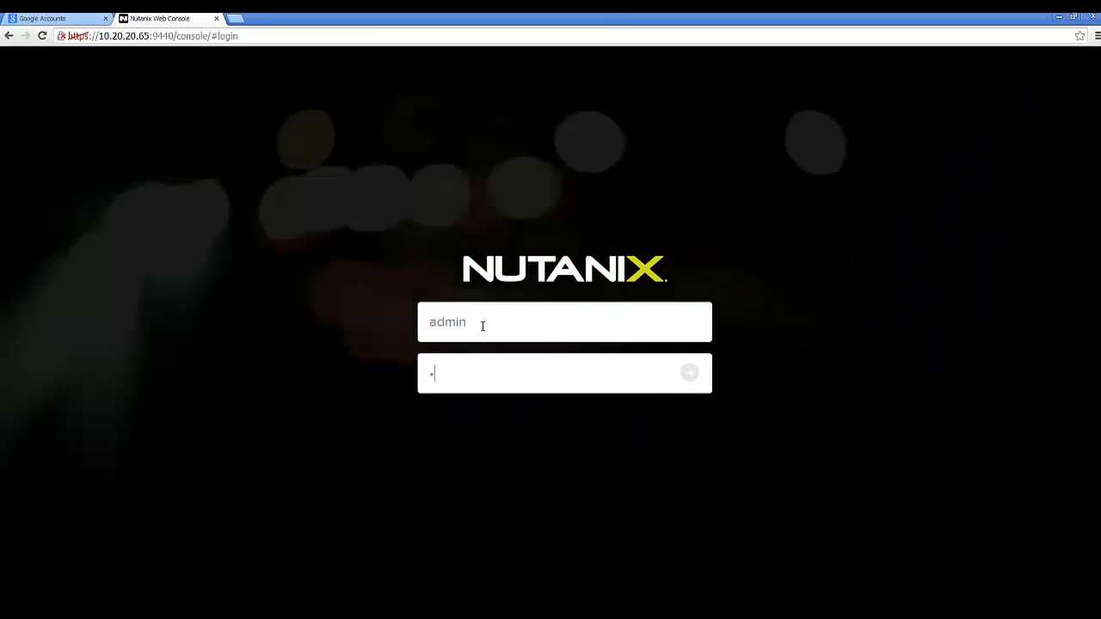
key("Return")
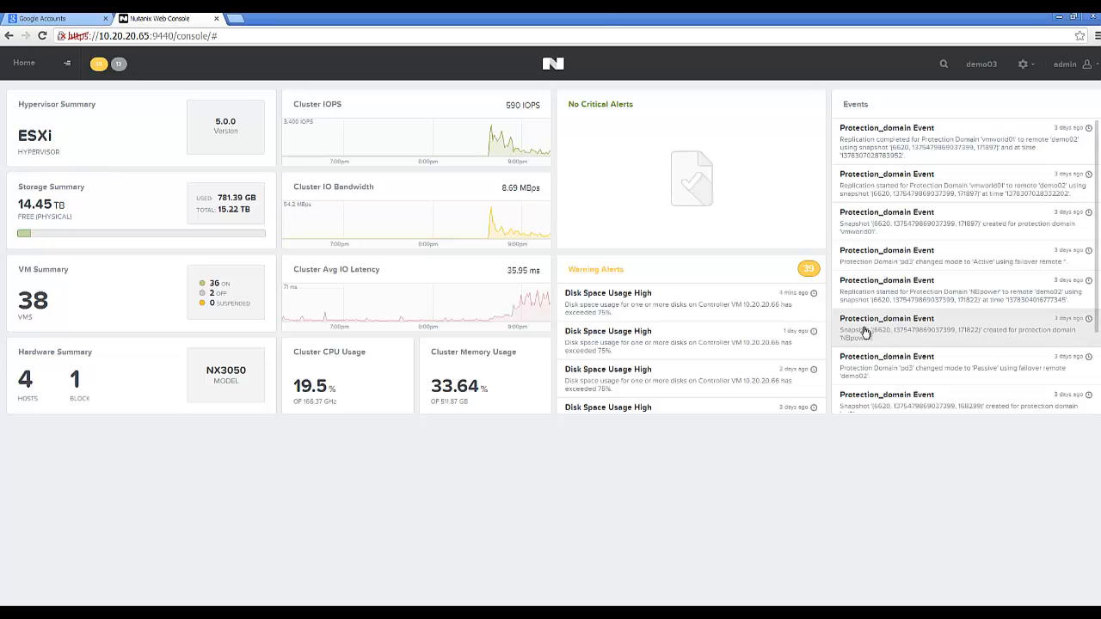
Switch from Home to the VM section to see the 38-VM overview.
left_click(67, 65)
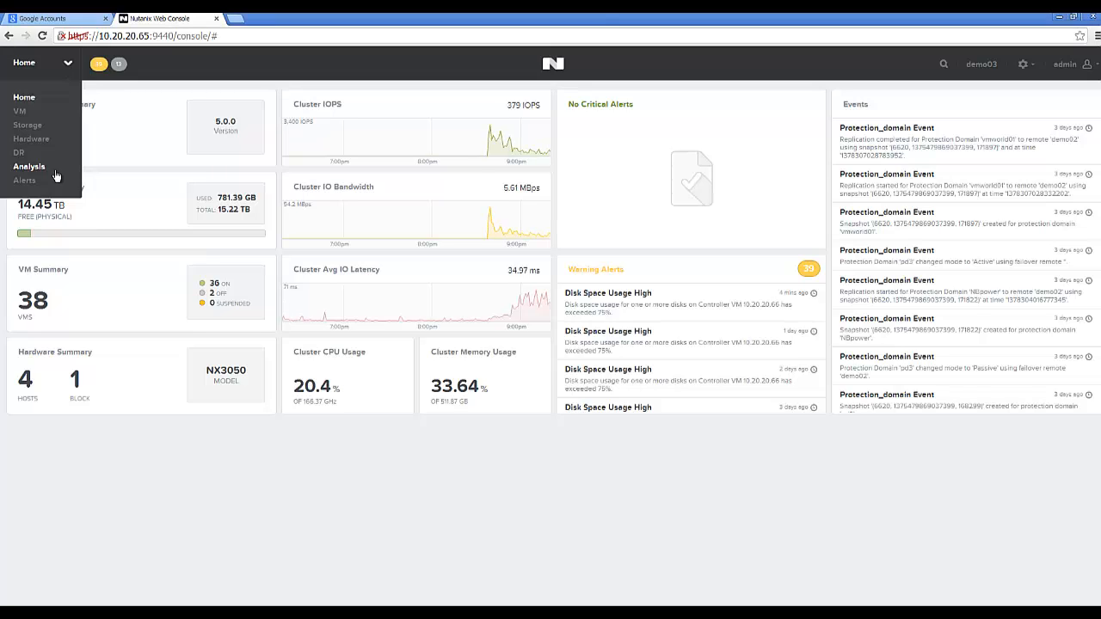
left_click(23, 112)
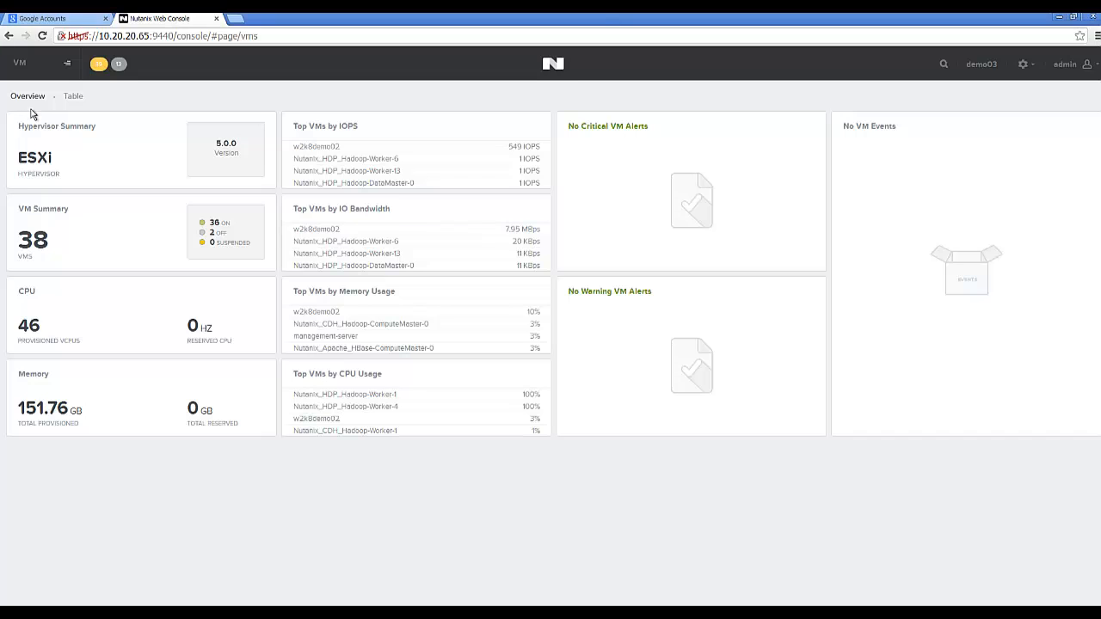
Show VMs as a table sorted by IOPS descending and select w2k8demo02 for details.
left_click(75, 102)
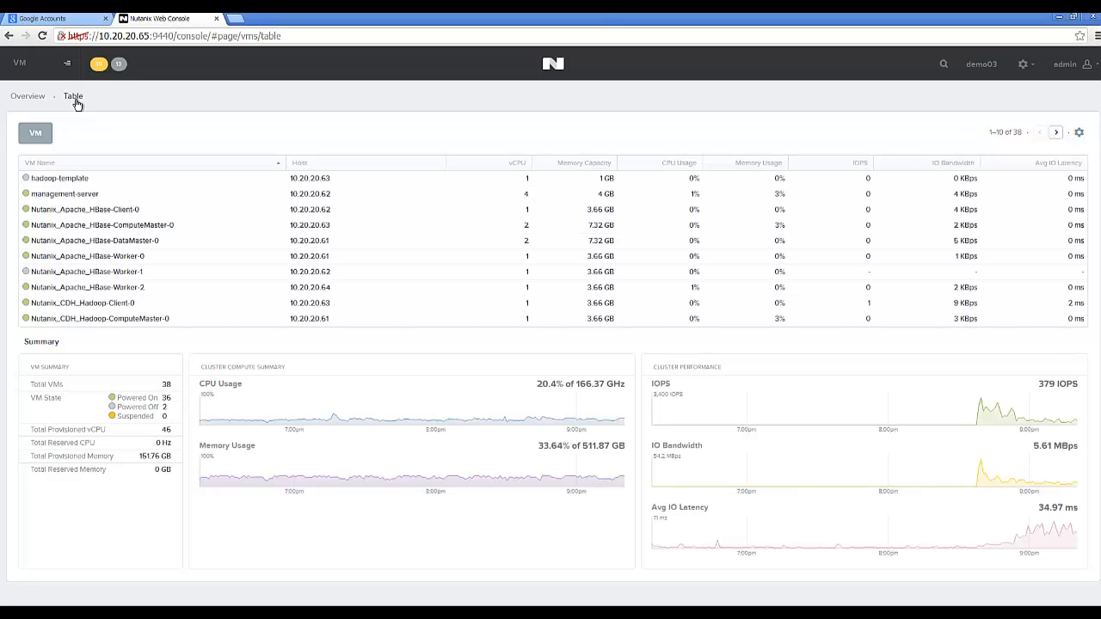
left_click(846, 169)
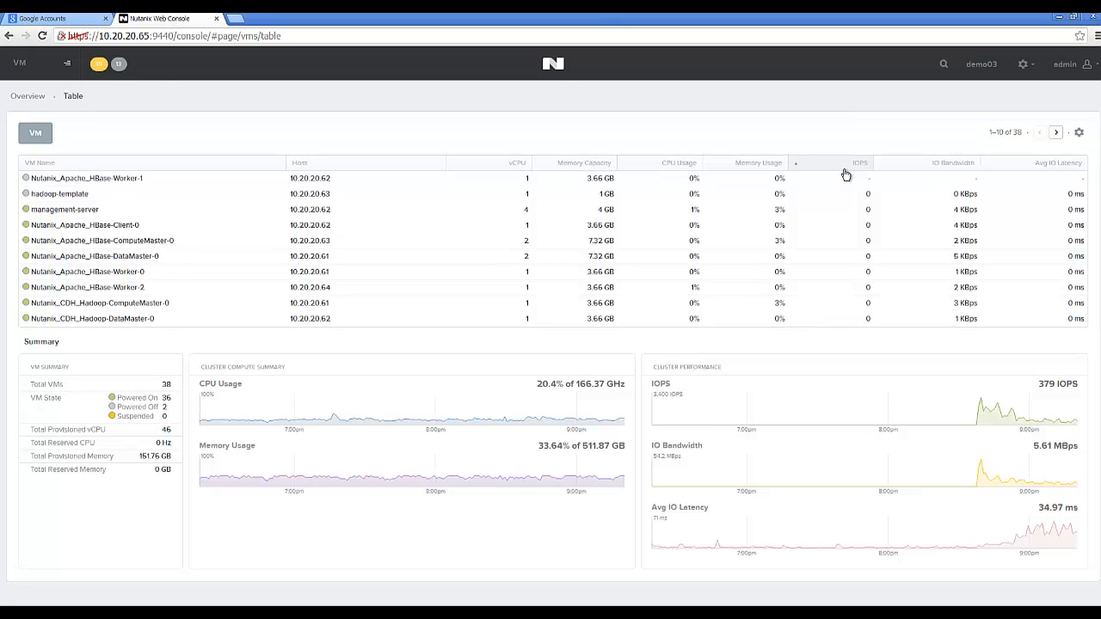
left_click(844, 170)
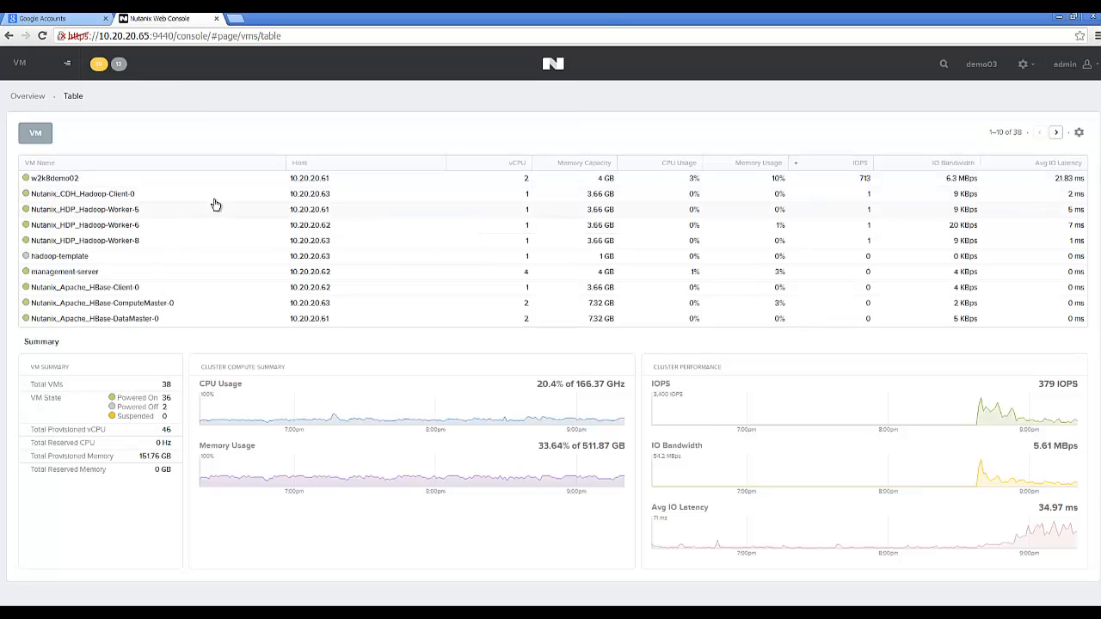
left_click(102, 182)
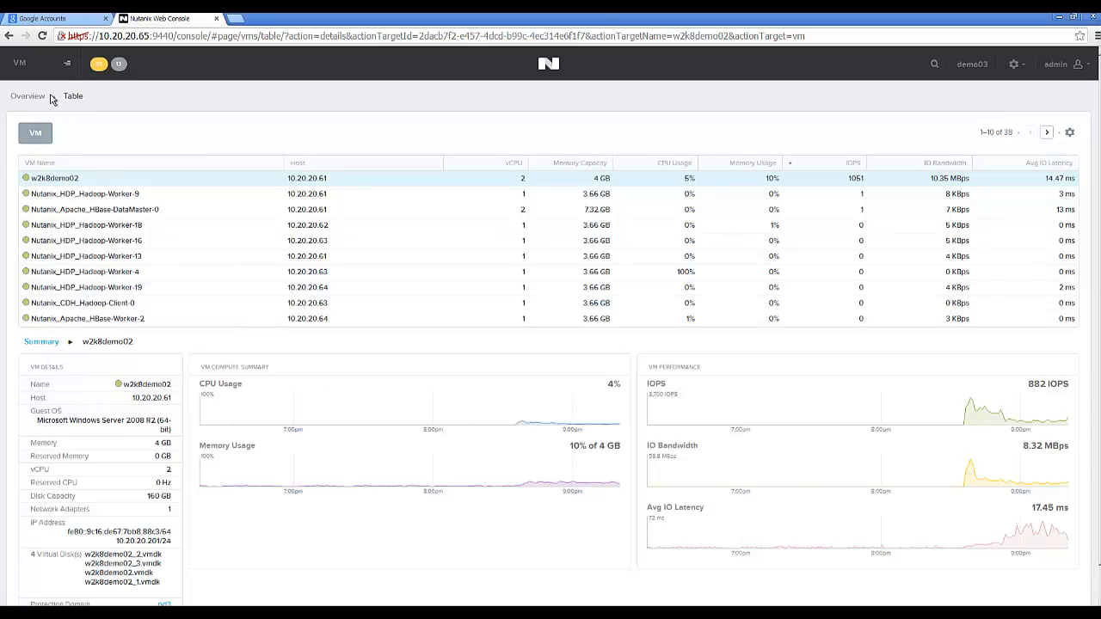
Open Storage in table view, list containers, and select ctr-1 to see its details.
left_click(68, 64)
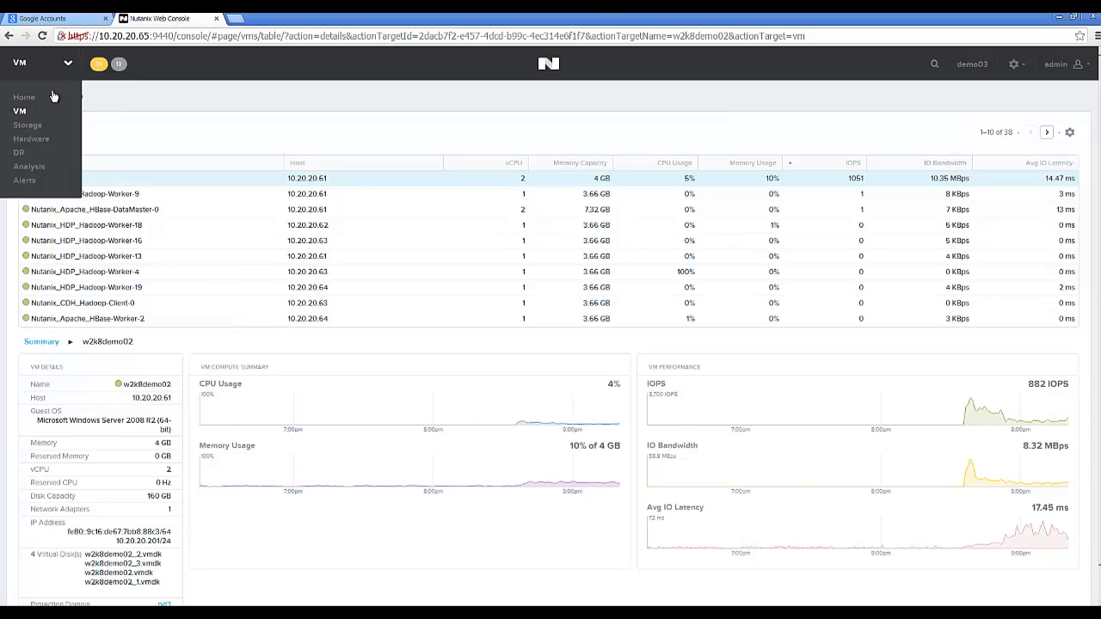
left_click(26, 126)
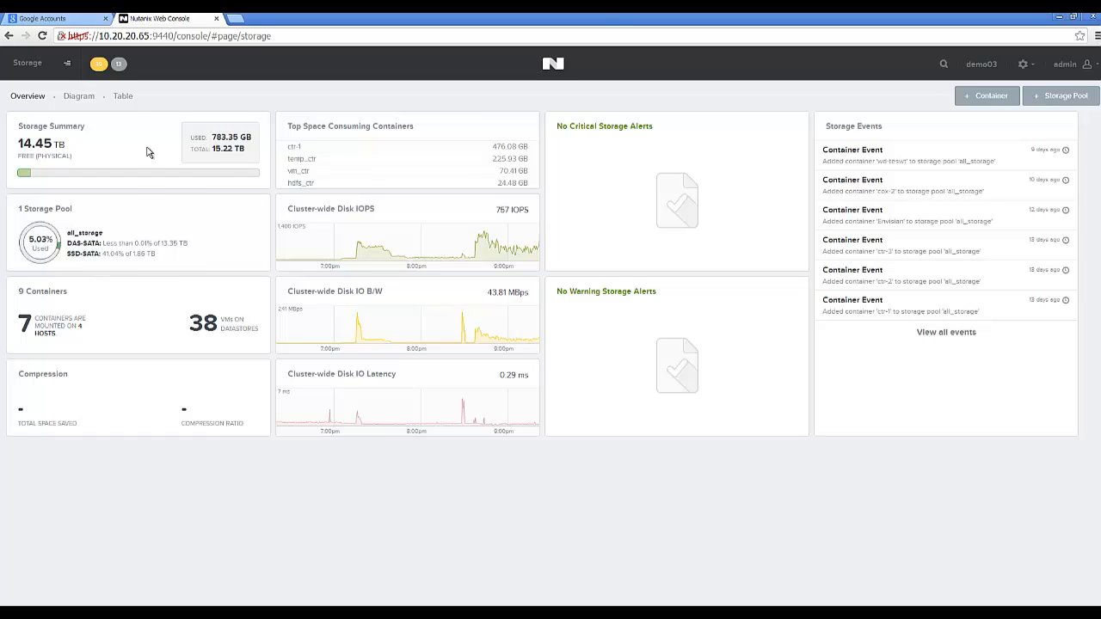
left_click(79, 98)
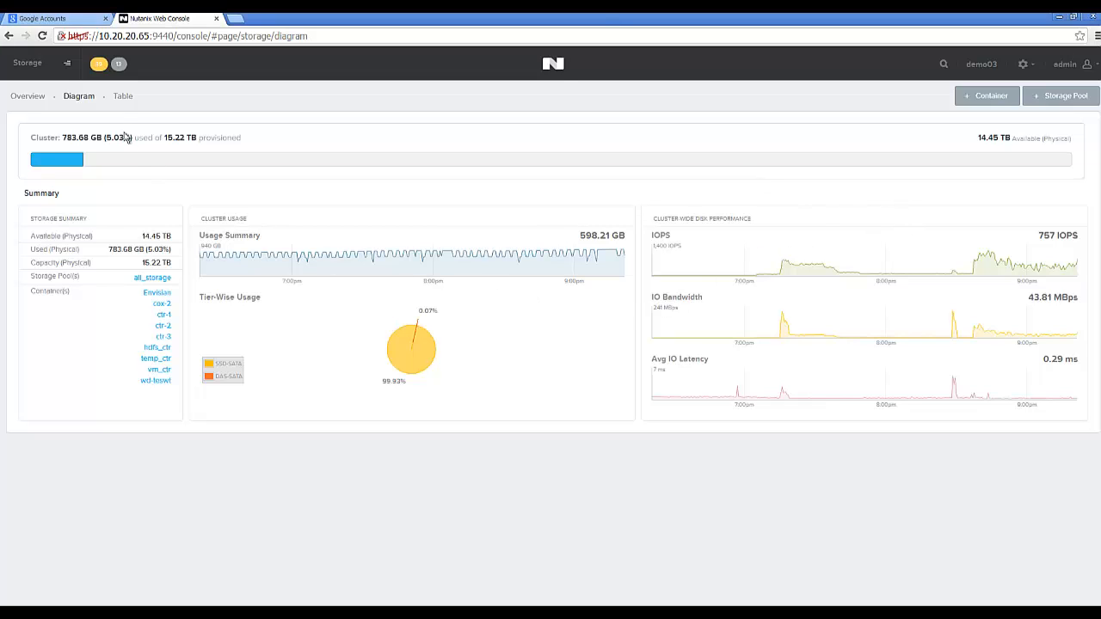
left_click(123, 96)
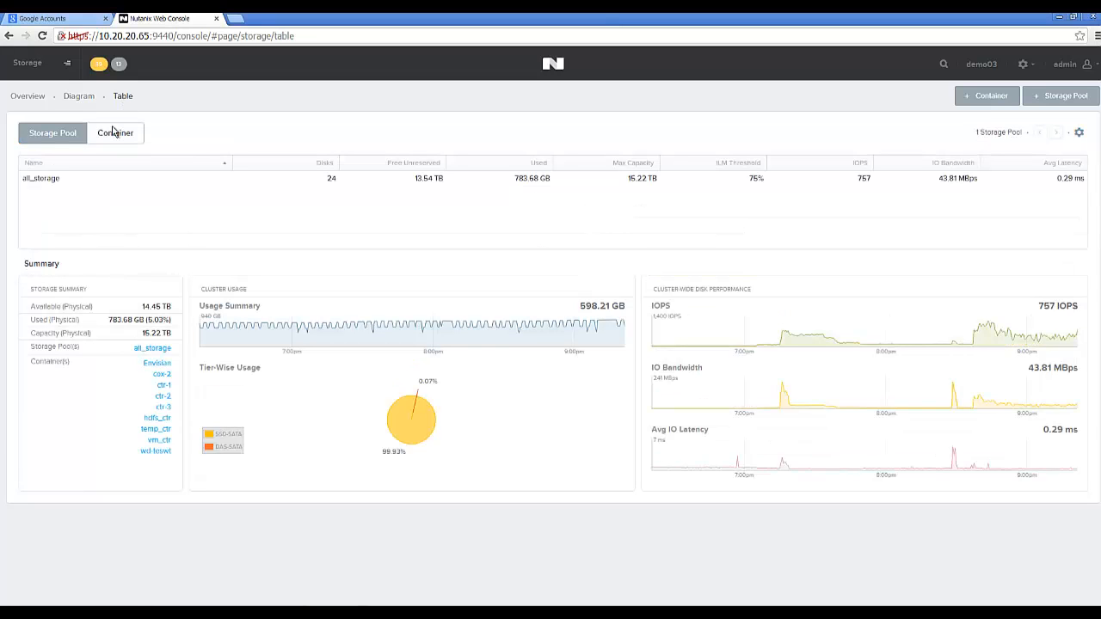
left_click(112, 142)
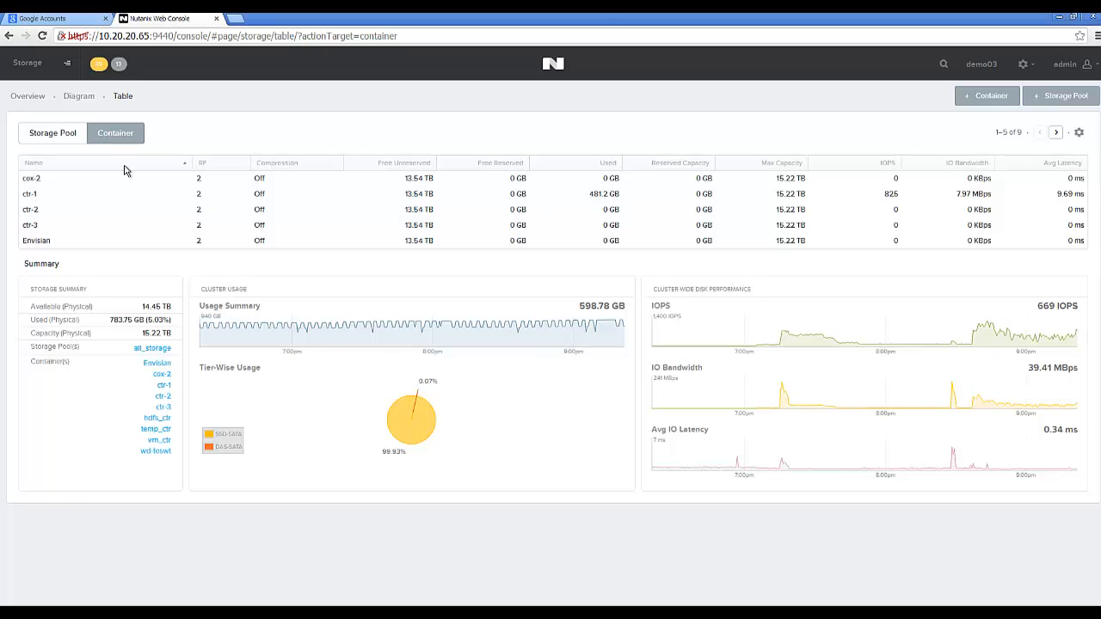
left_click(119, 198)
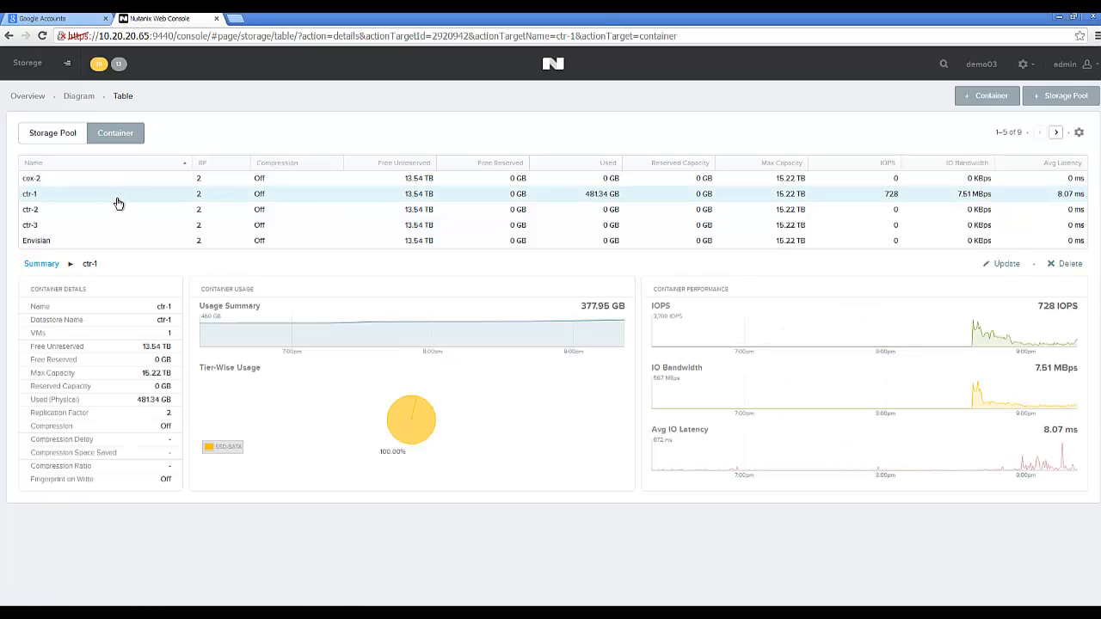
Open ctr-1's Update dialog, view its Advanced Settings, and cancel without saving.
left_click(1005, 267)
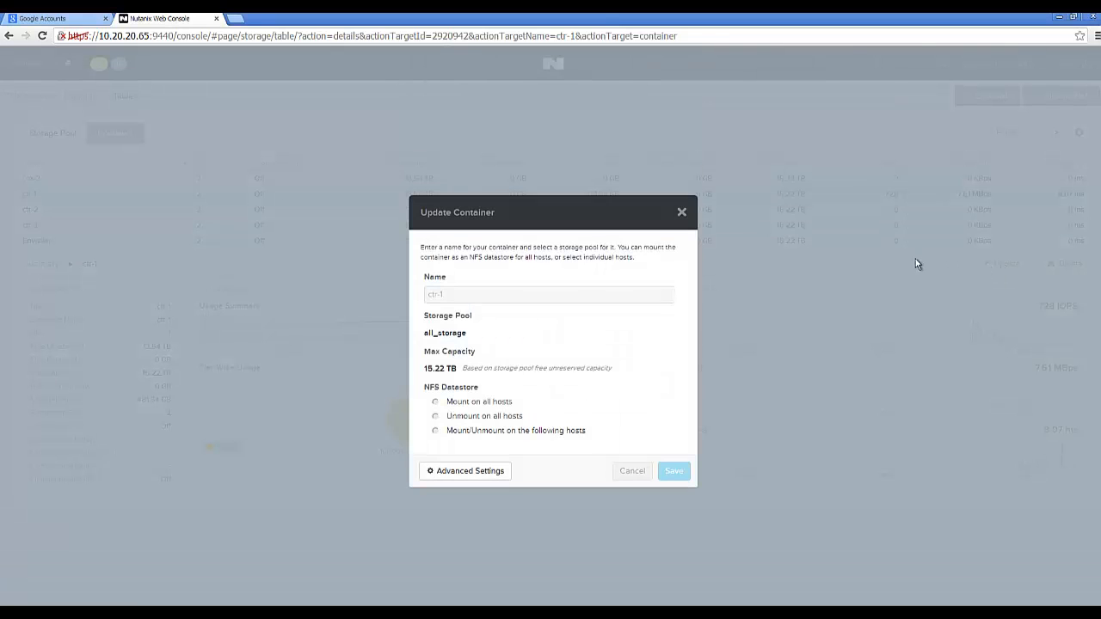
left_click(489, 475)
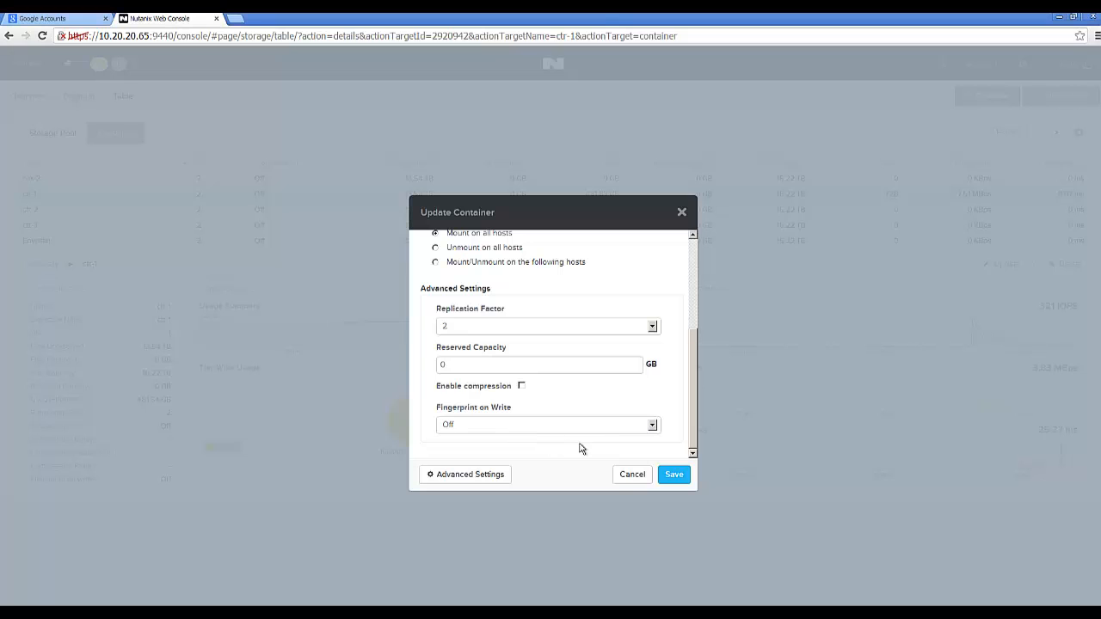
left_click(632, 474)
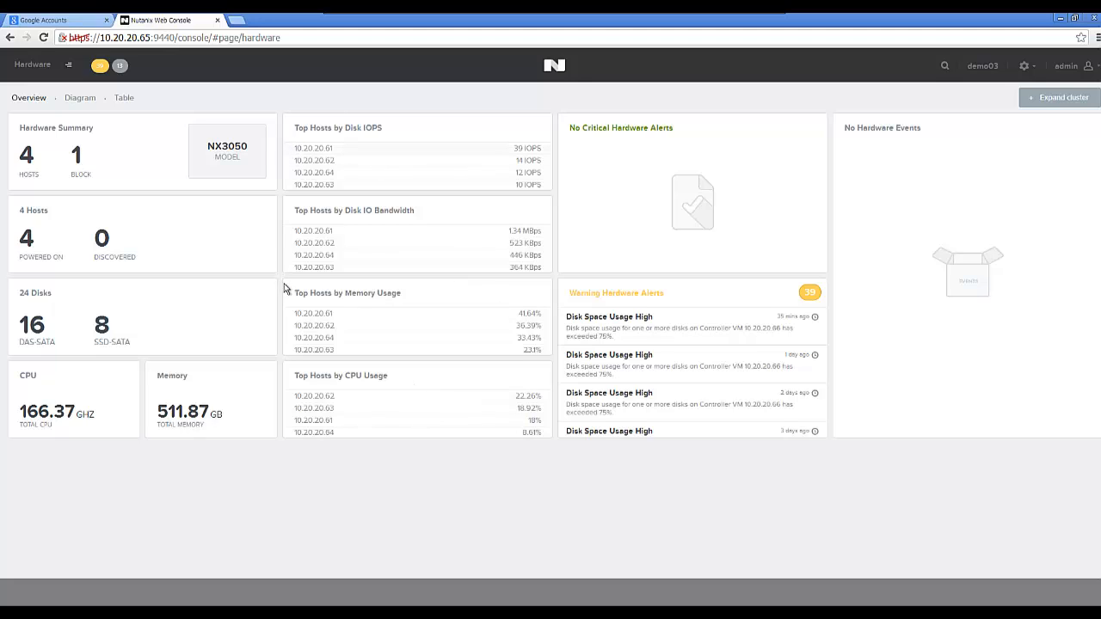
In the hardware diagram, inspect disk 9XG4DJ9B, then host 10.20.20.63 and its IPMI IP.
left_click(79, 98)
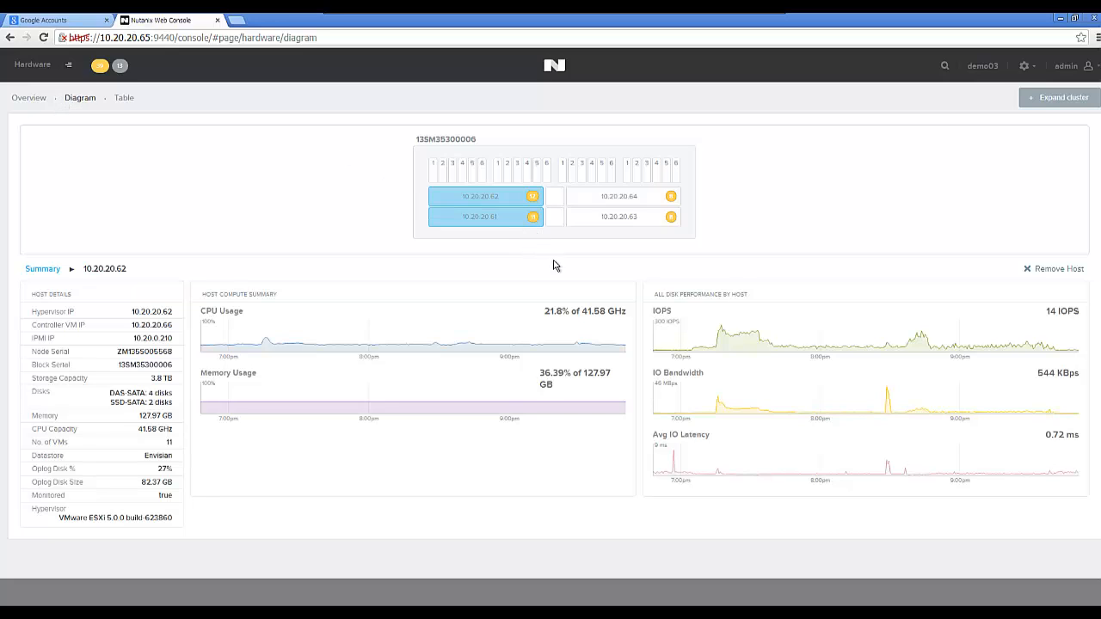
left_click(604, 167)
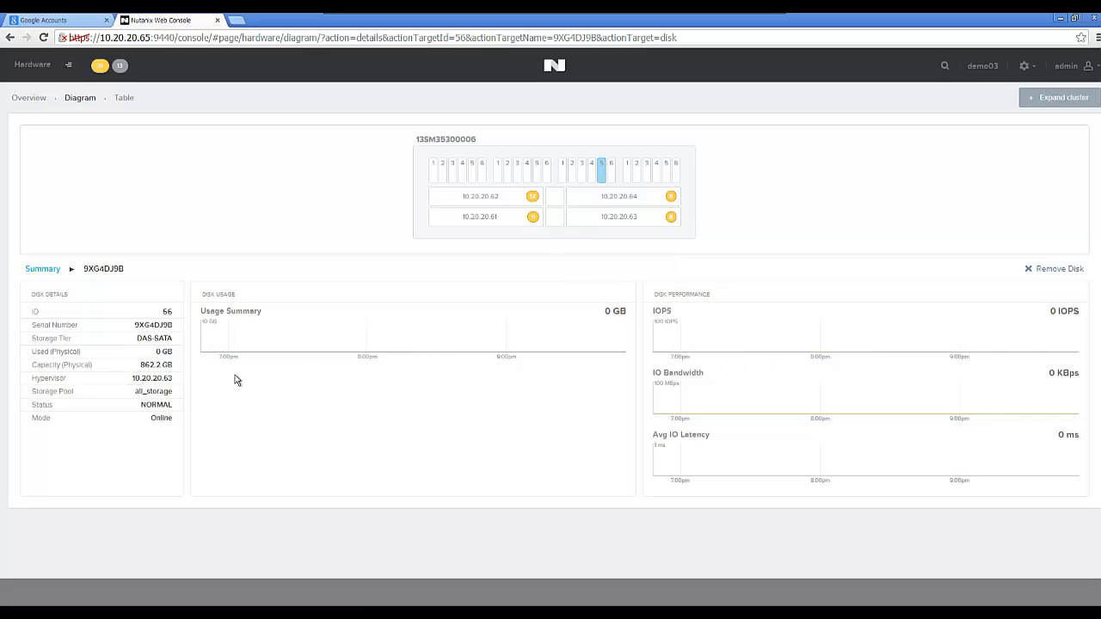
left_click(611, 221)
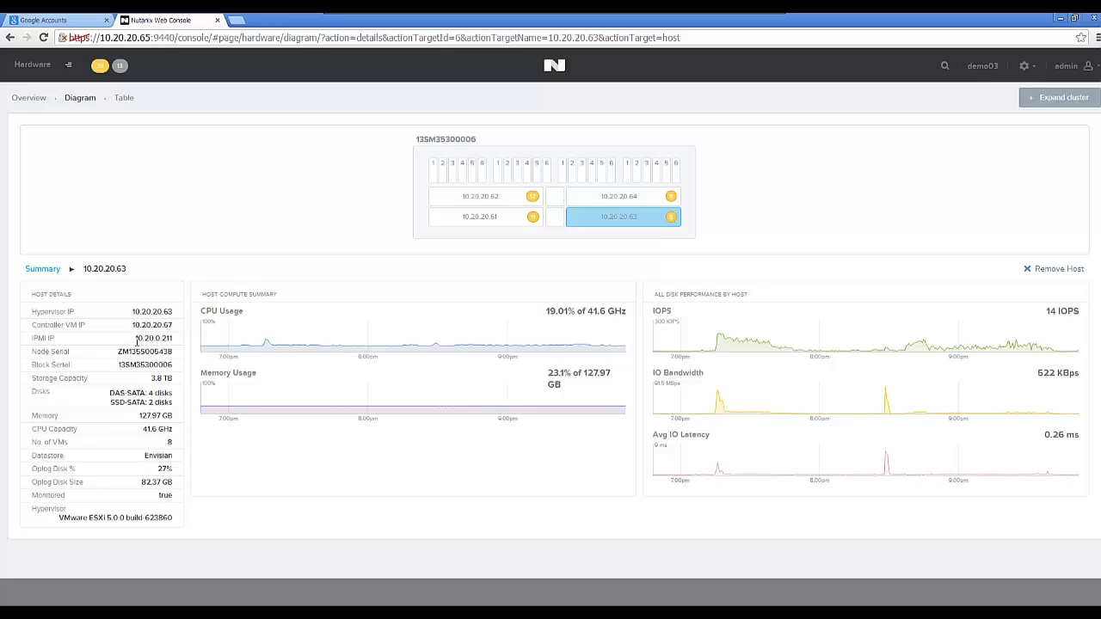
left_click_drag(137, 338, 173, 338)
left_click(69, 67)
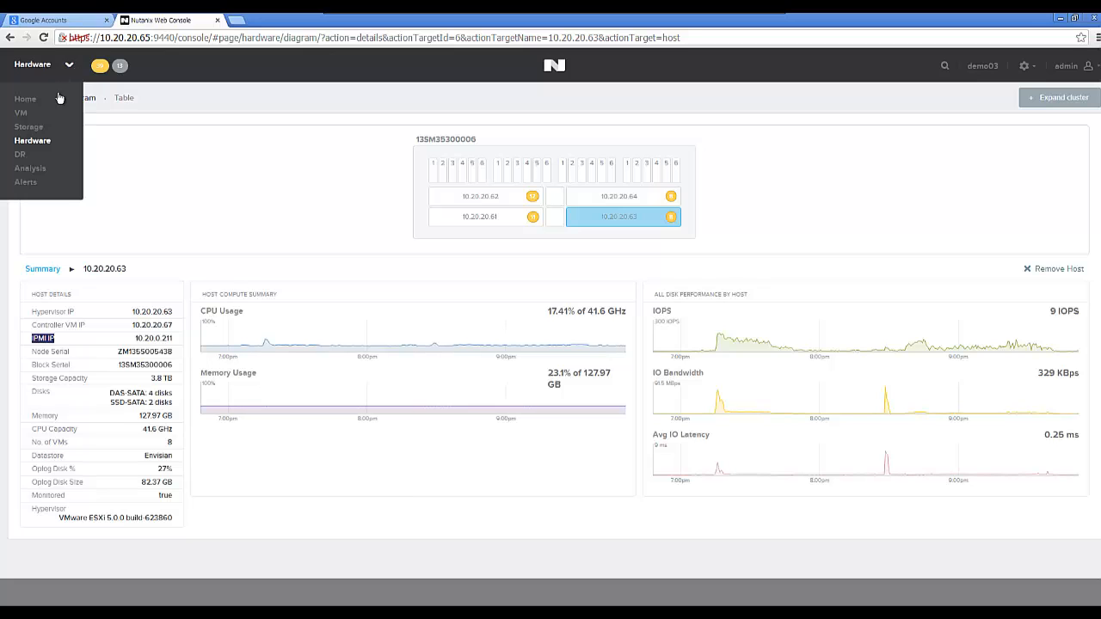
Show DR protection domains as a table, view pd3's protected VMs, and open pd3 for updating.
left_click(19, 154)
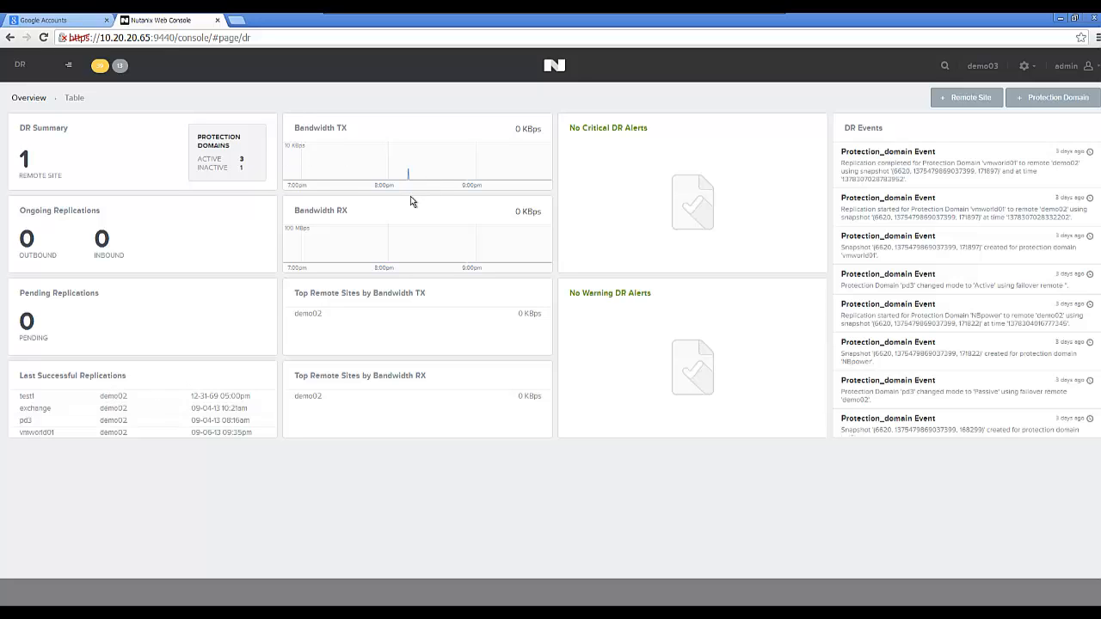
left_click(75, 100)
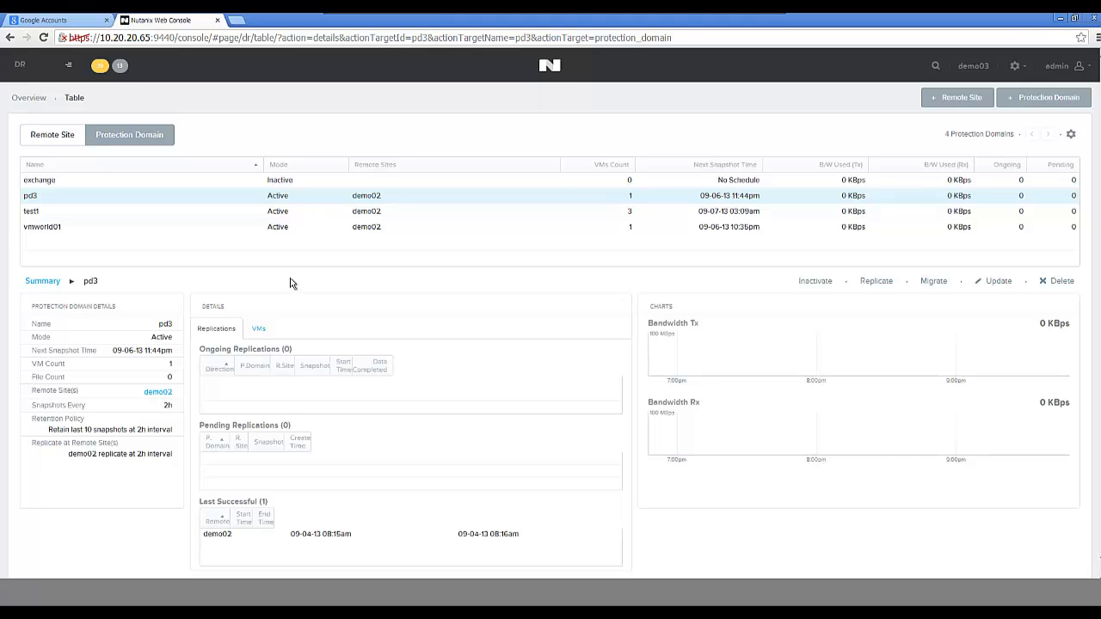
left_click(256, 329)
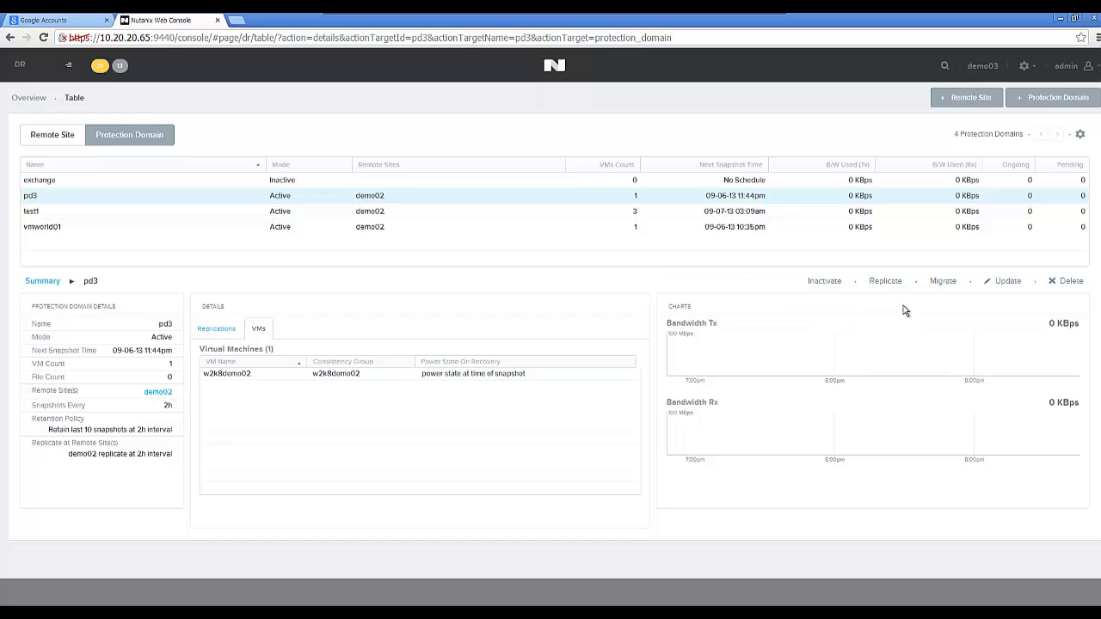
left_click(1000, 287)
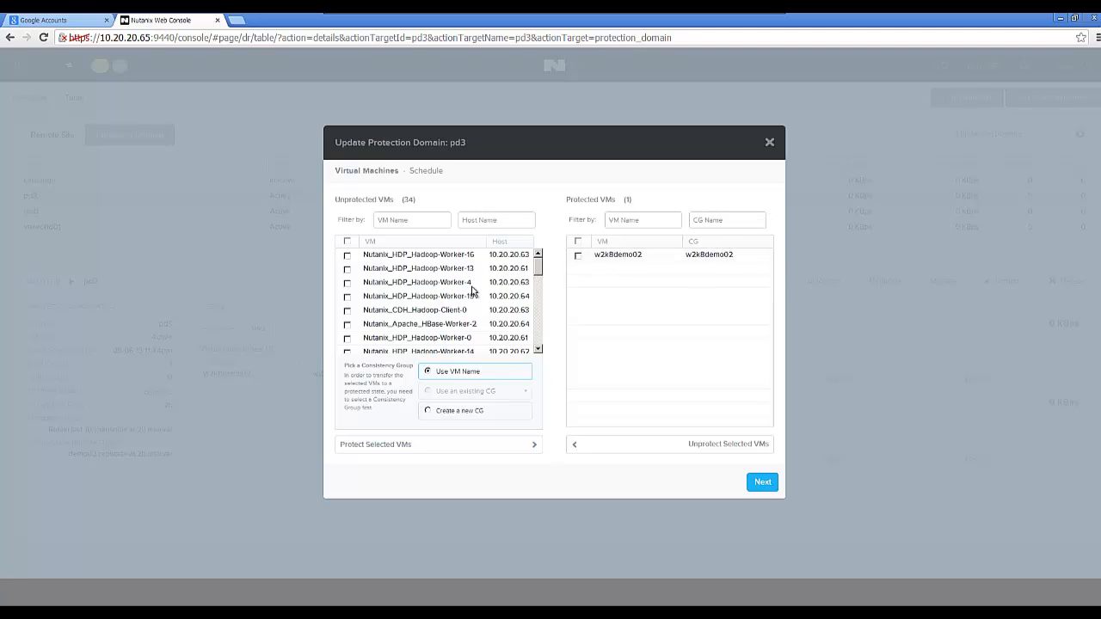
Scroll through pd3's unprotected VMs without changes and continue to the Schedule page.
left_click_drag(538, 274, 531, 359)
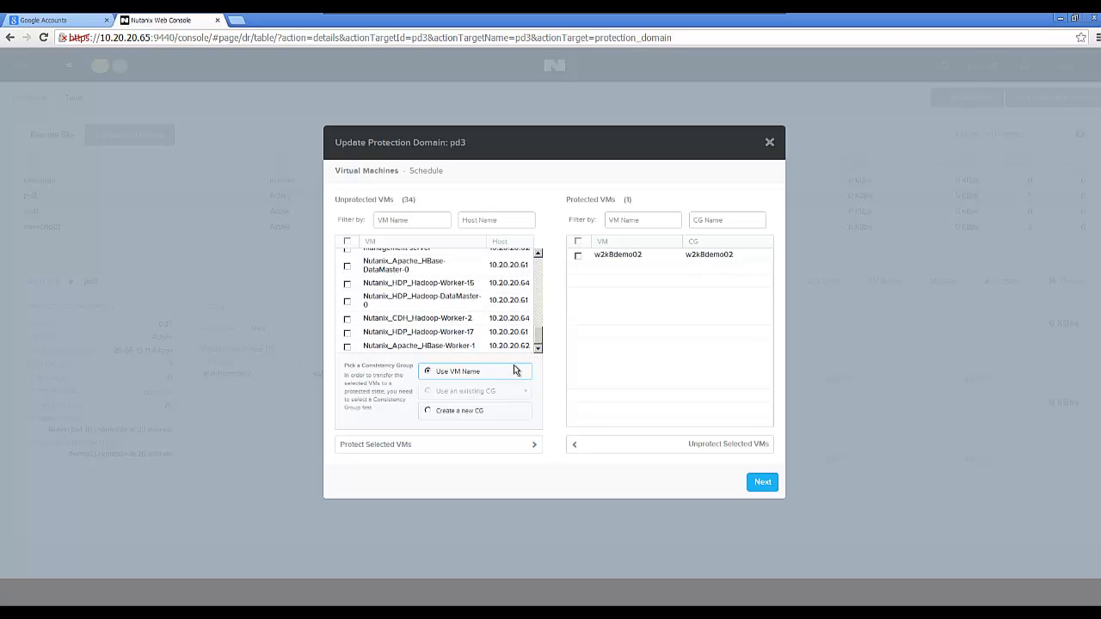
left_click_drag(538, 343, 542, 263)
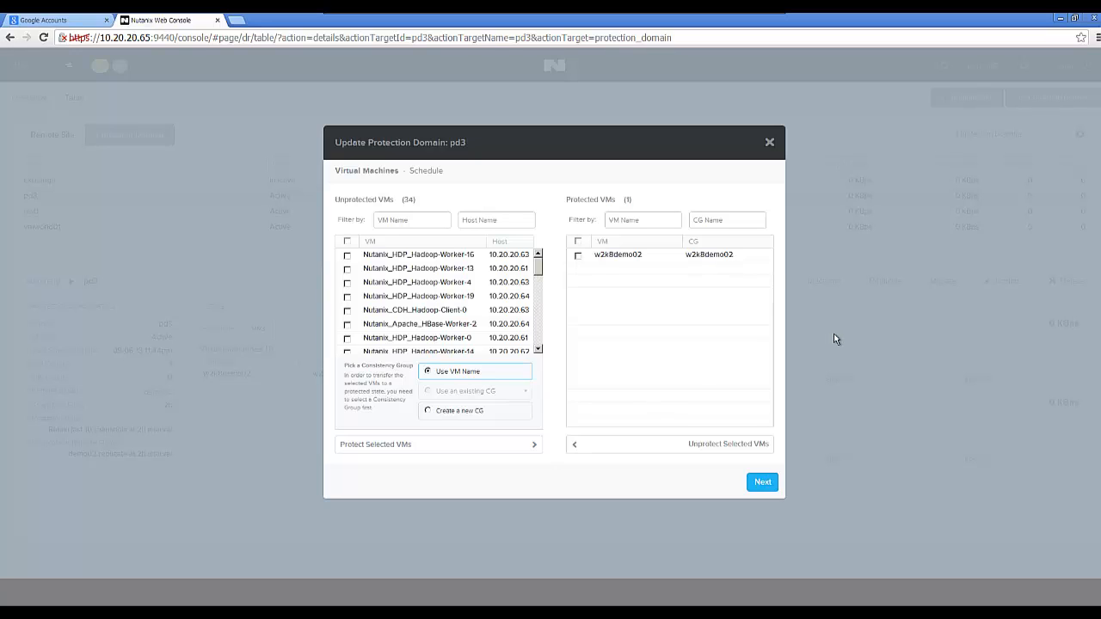
left_click(762, 482)
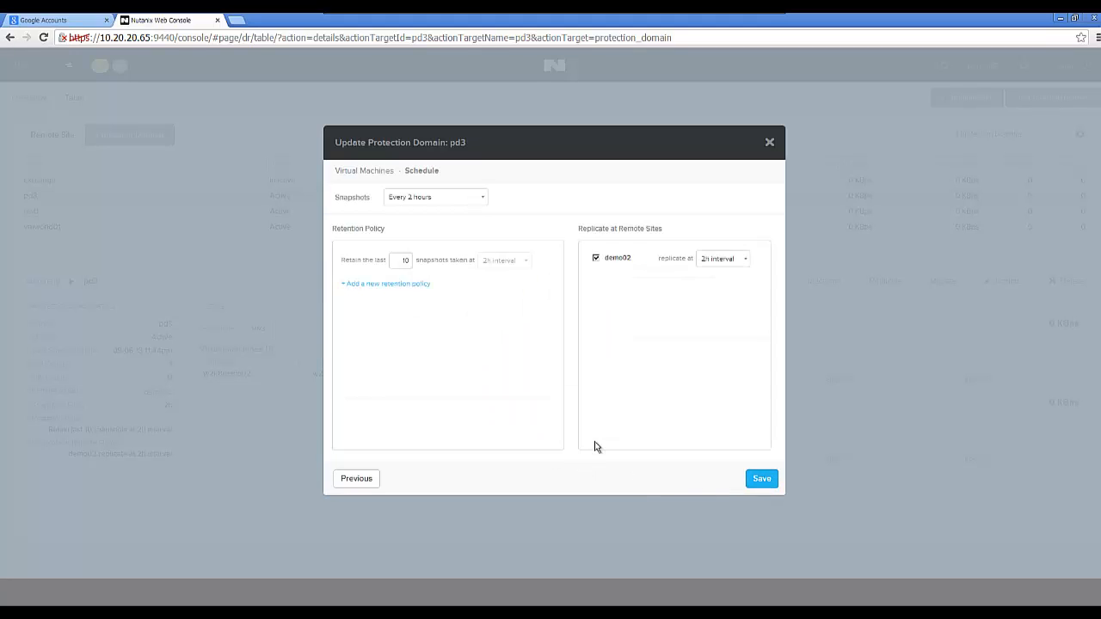
Set pd3's snapshot frequency to every 18 hours and save the protection domain.
left_click(418, 200)
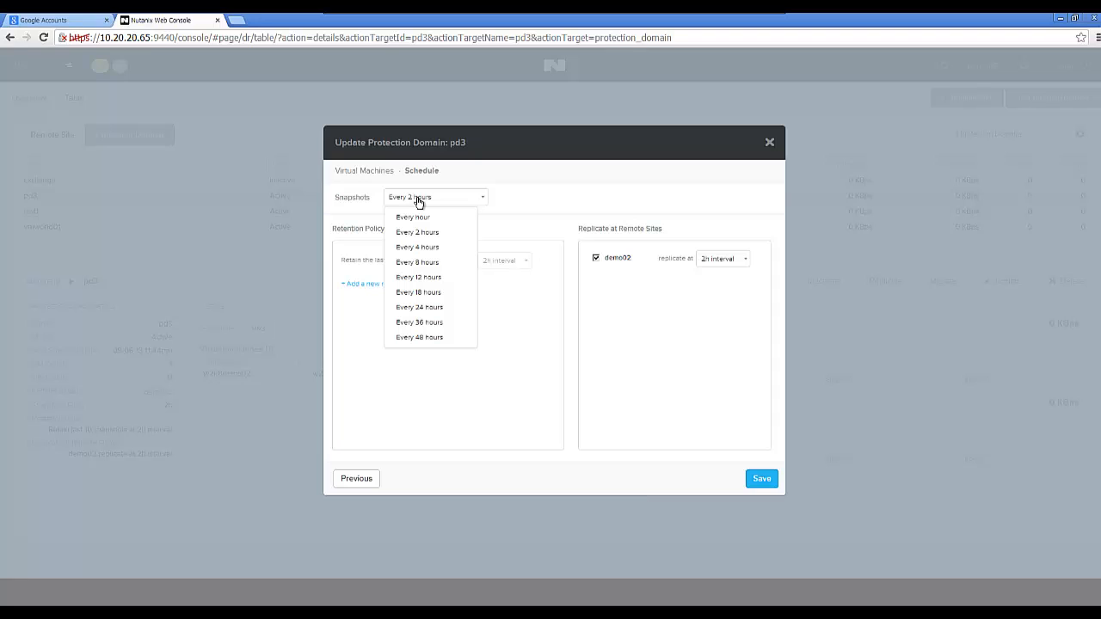
left_click(415, 293)
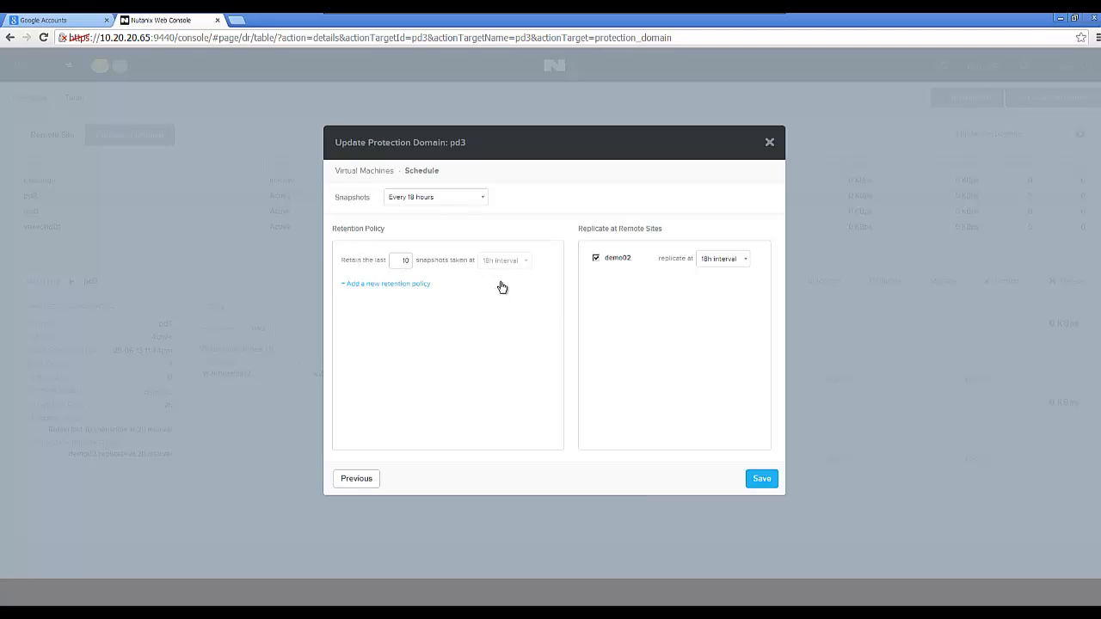
left_click(761, 481)
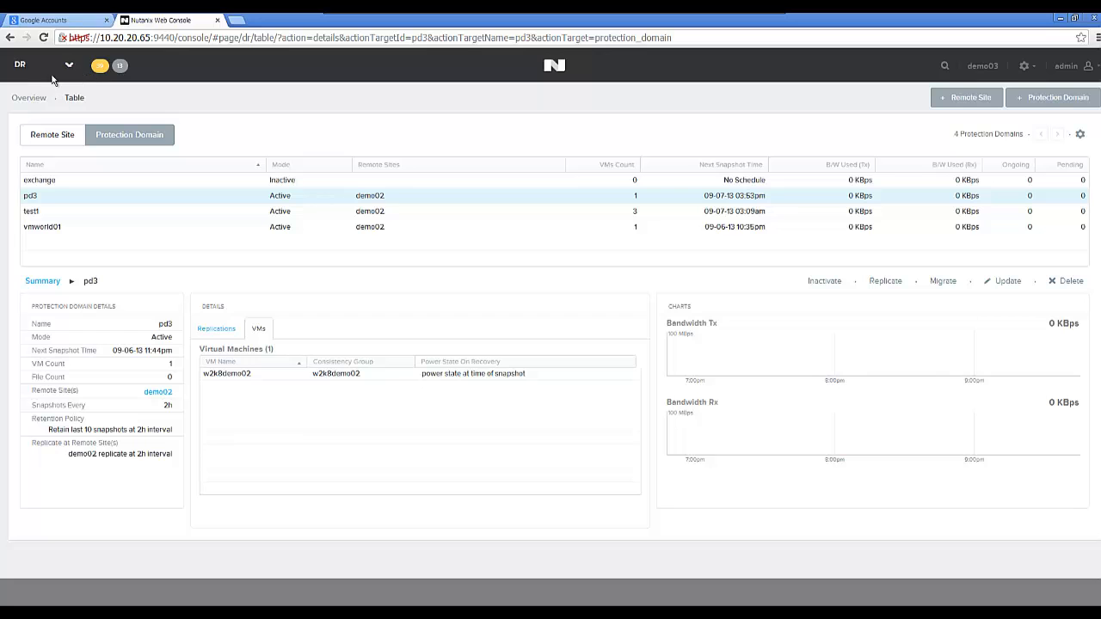
On the Analysis page, widen the range to Sep 1 6:22–Sep 6 9:52 and start a New Metric Chart.
left_click(69, 66)
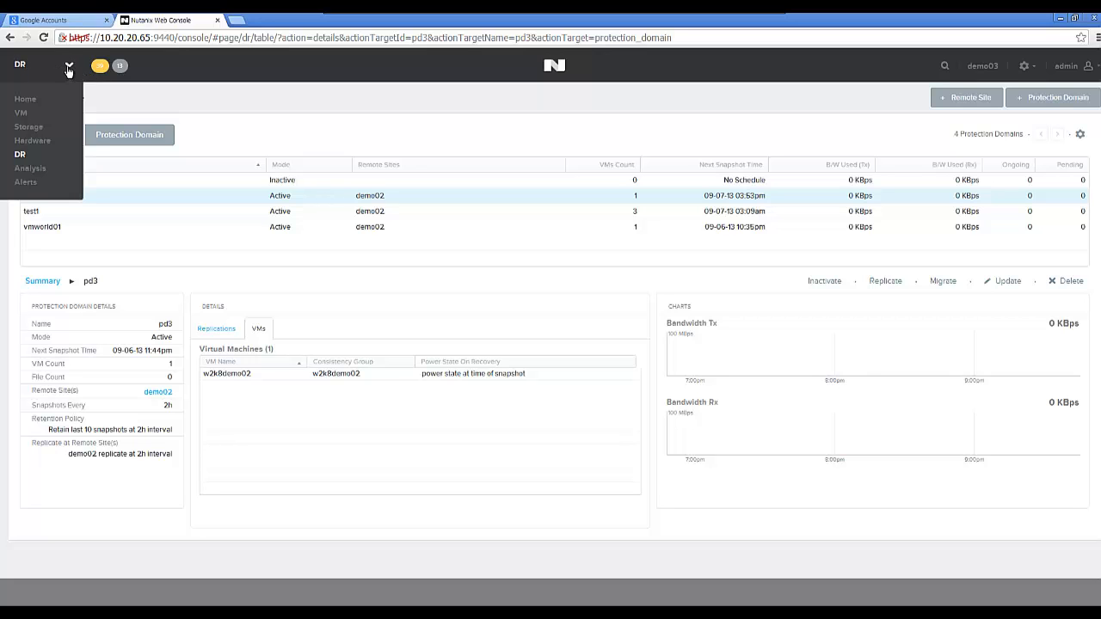
left_click(39, 169)
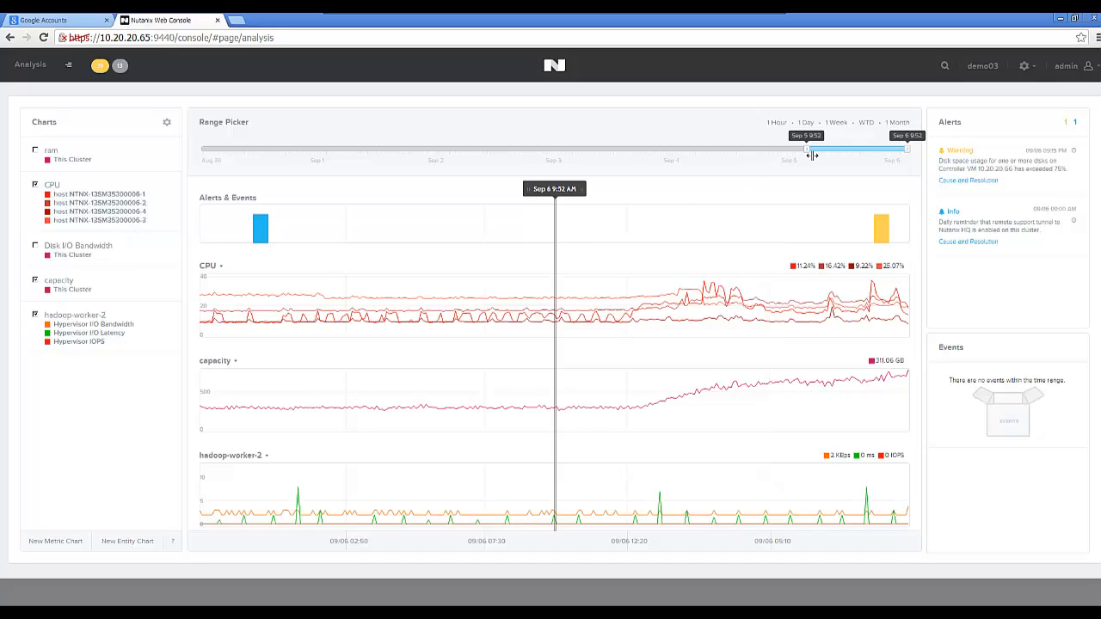
left_click_drag(812, 155, 337, 153)
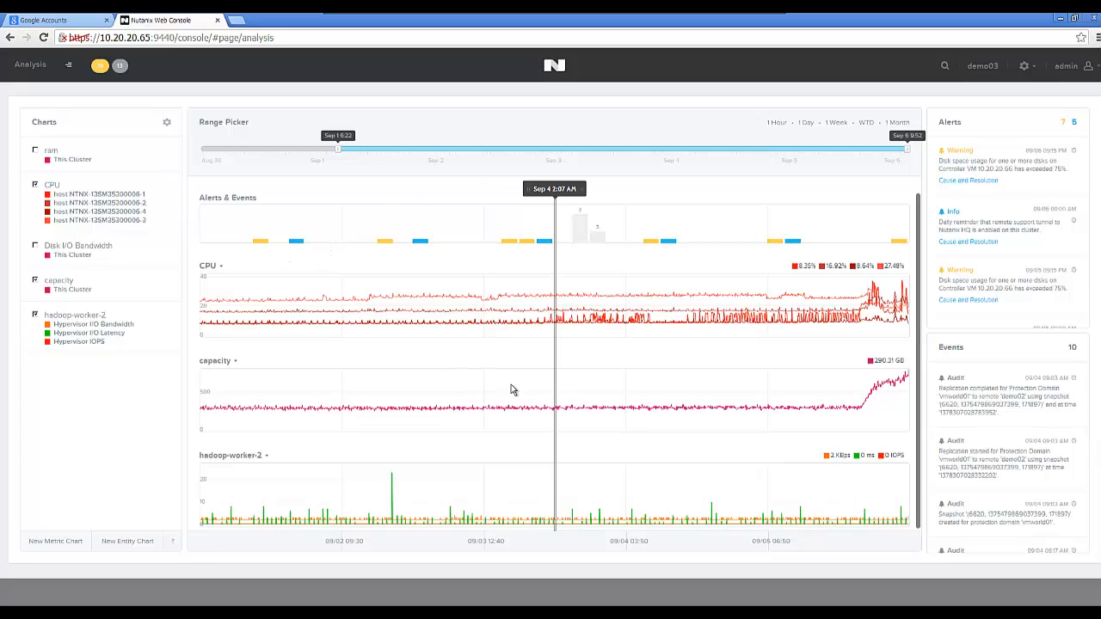
left_click(167, 122)
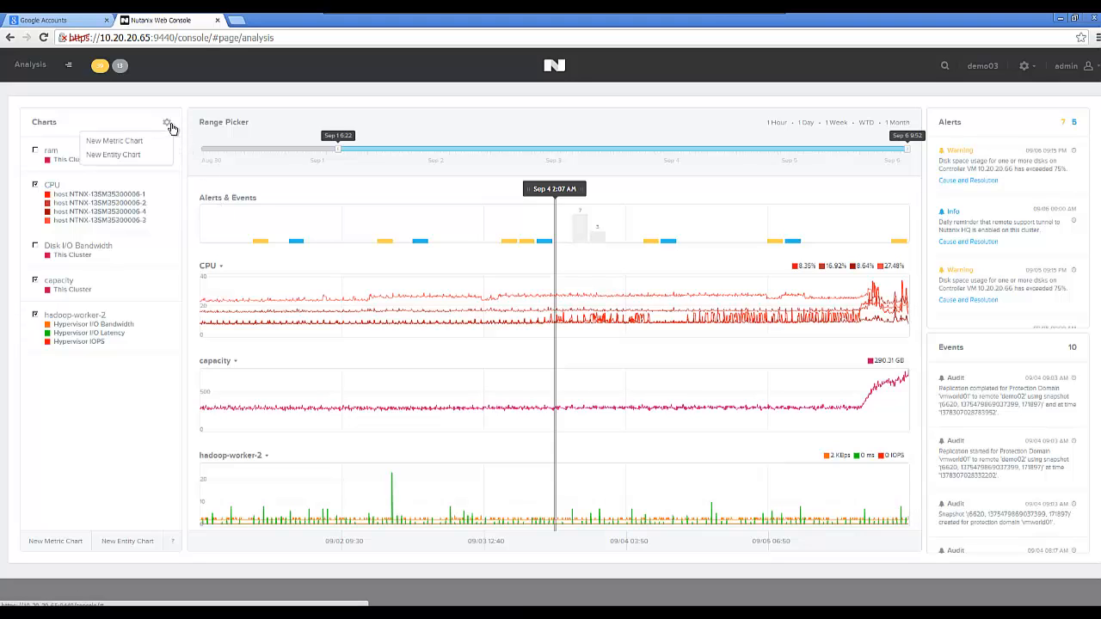
left_click(141, 145)
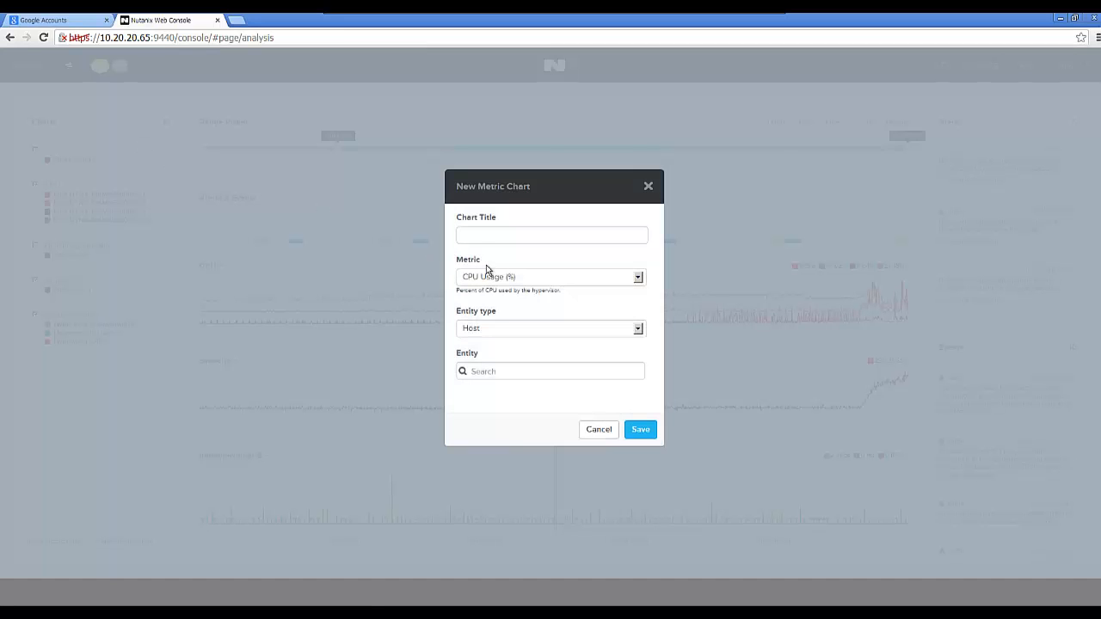
Title the new chart 'window vm' and choose the Hypervisor I/O Bandwidth metric.
left_click(477, 238)
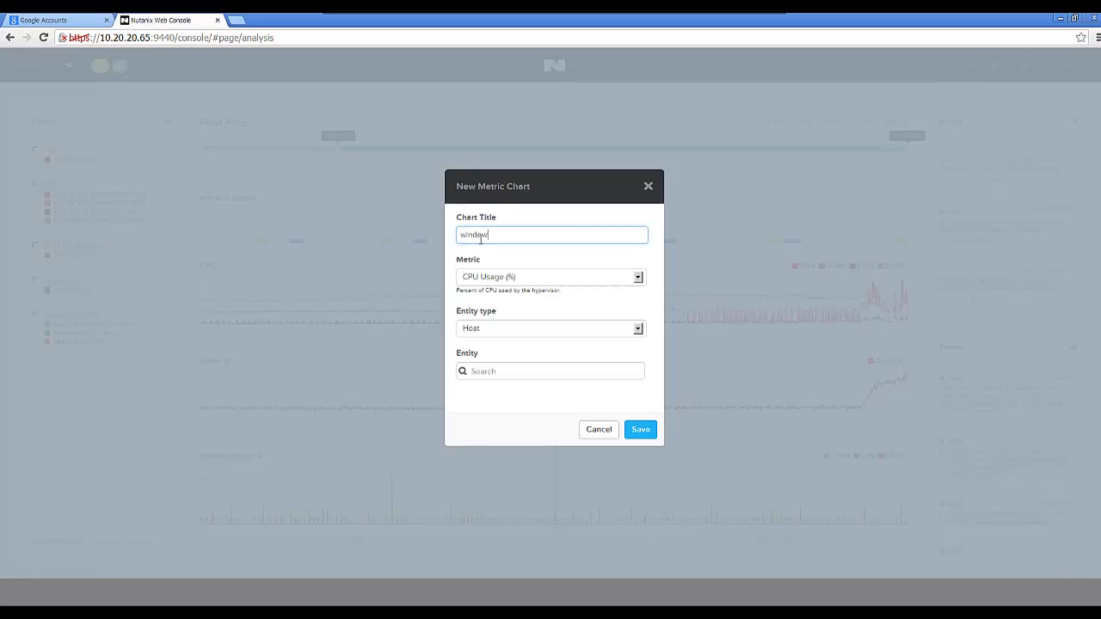
left_click(478, 279)
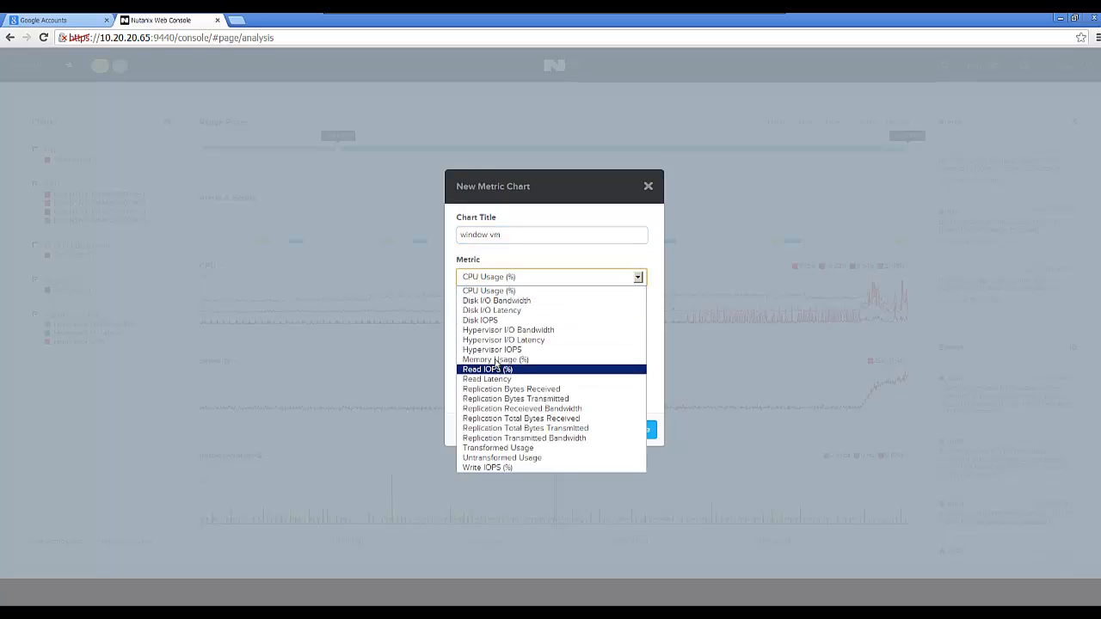
left_click(493, 330)
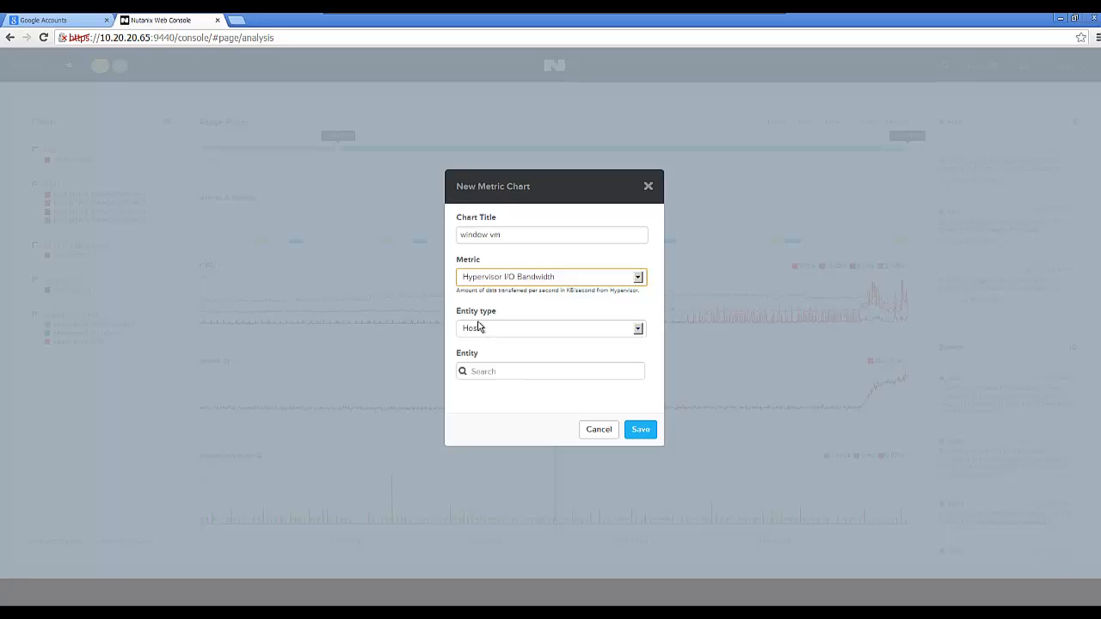
Set entity type to Virtual Machine, add w2k8demo02, and save the chart.
left_click(482, 329)
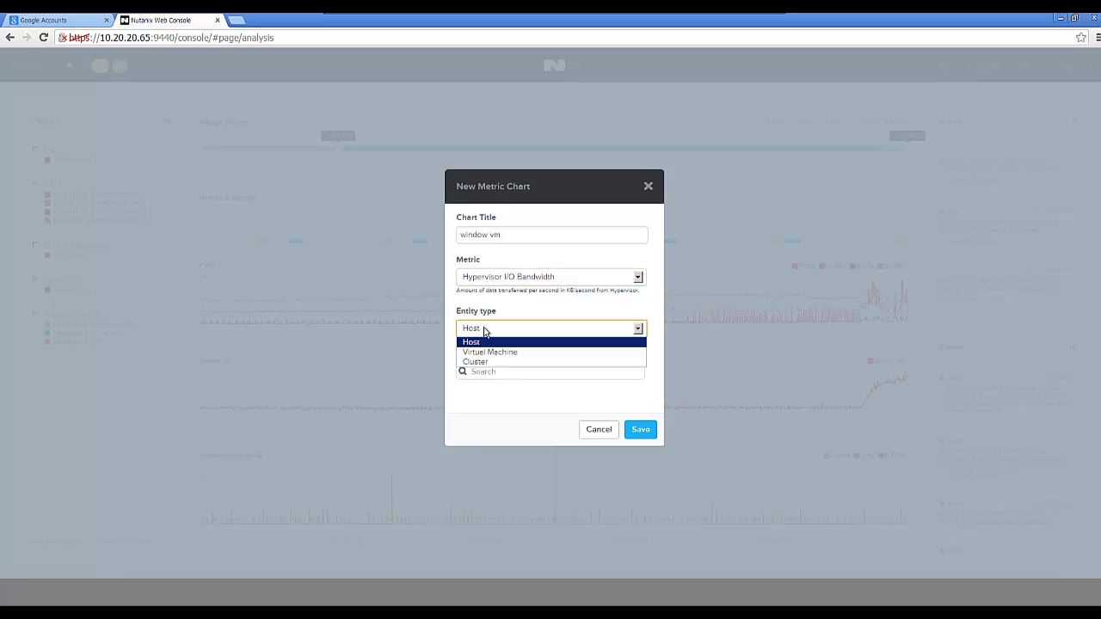
left_click(478, 354)
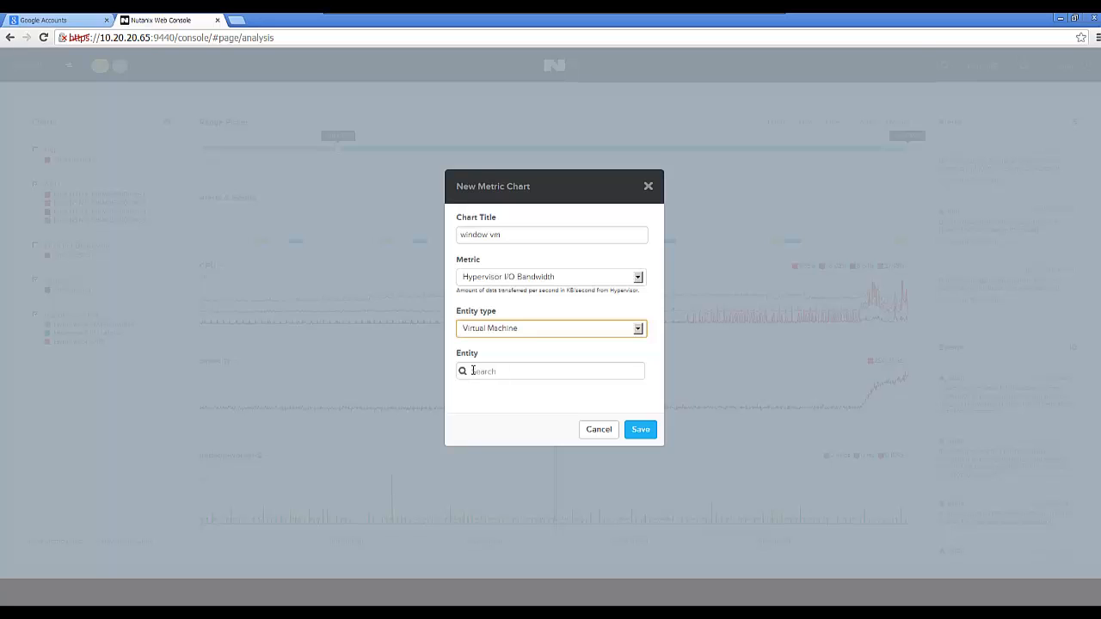
left_click(472, 370)
type("w")
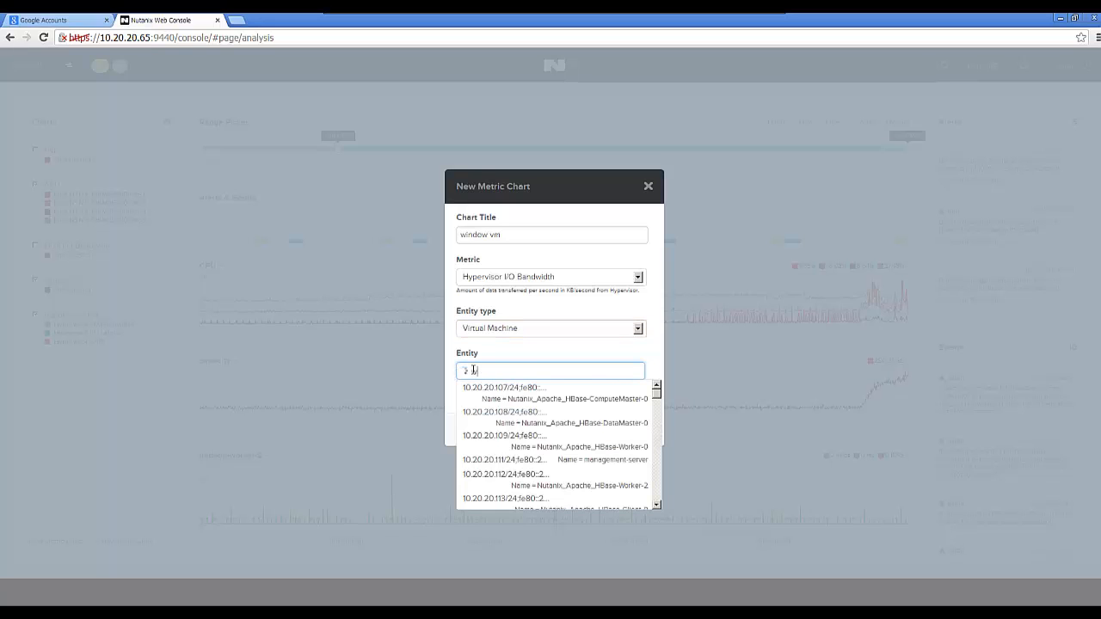
type("j")
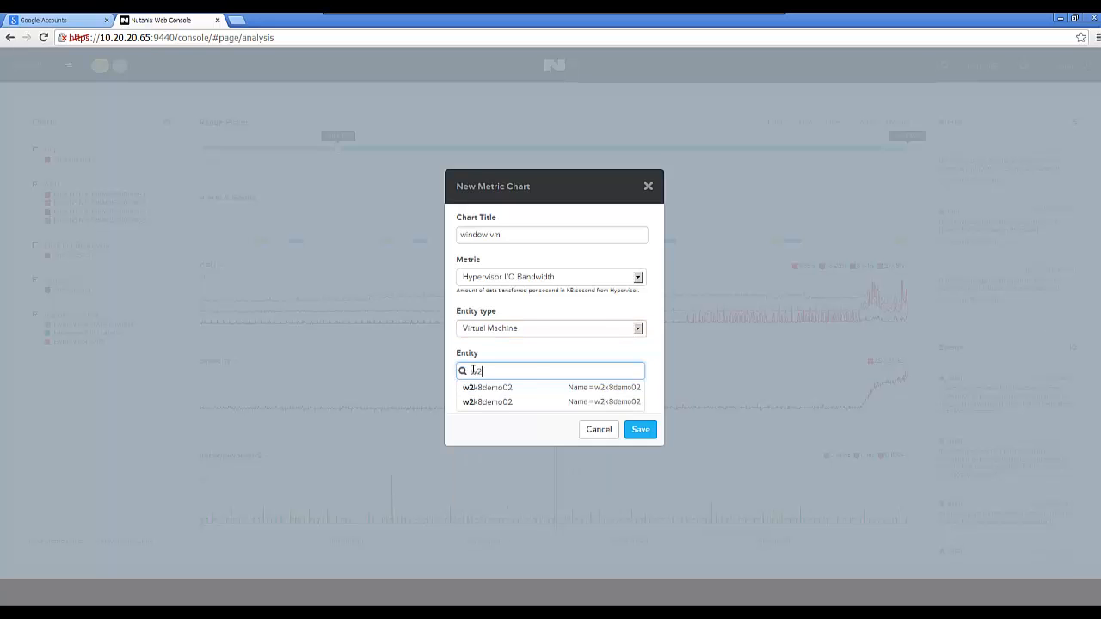
left_click(498, 391)
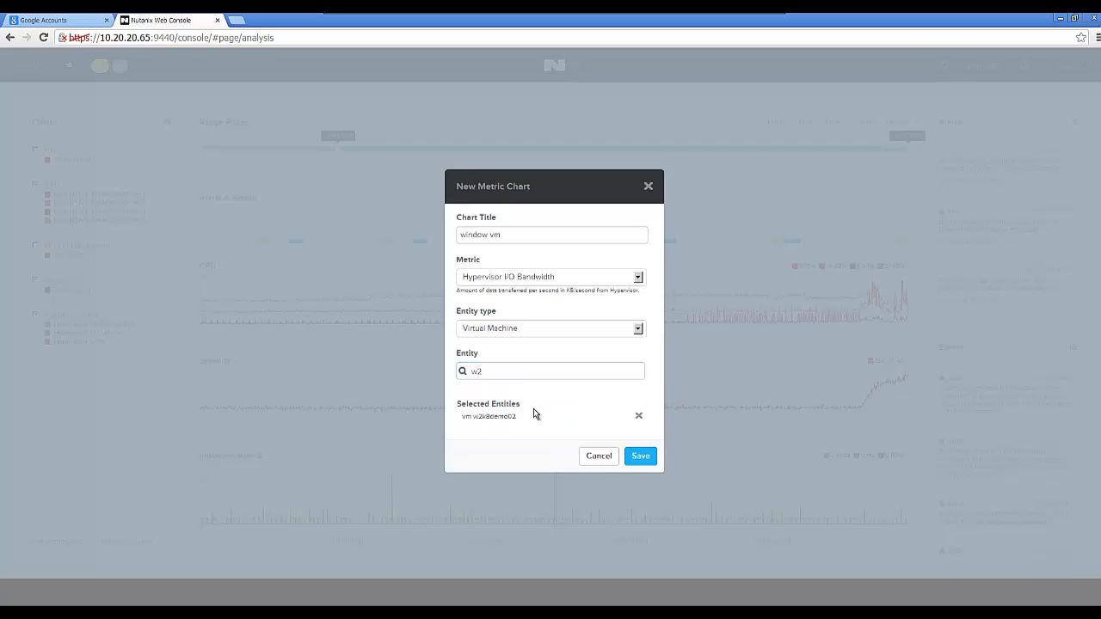
left_click(648, 463)
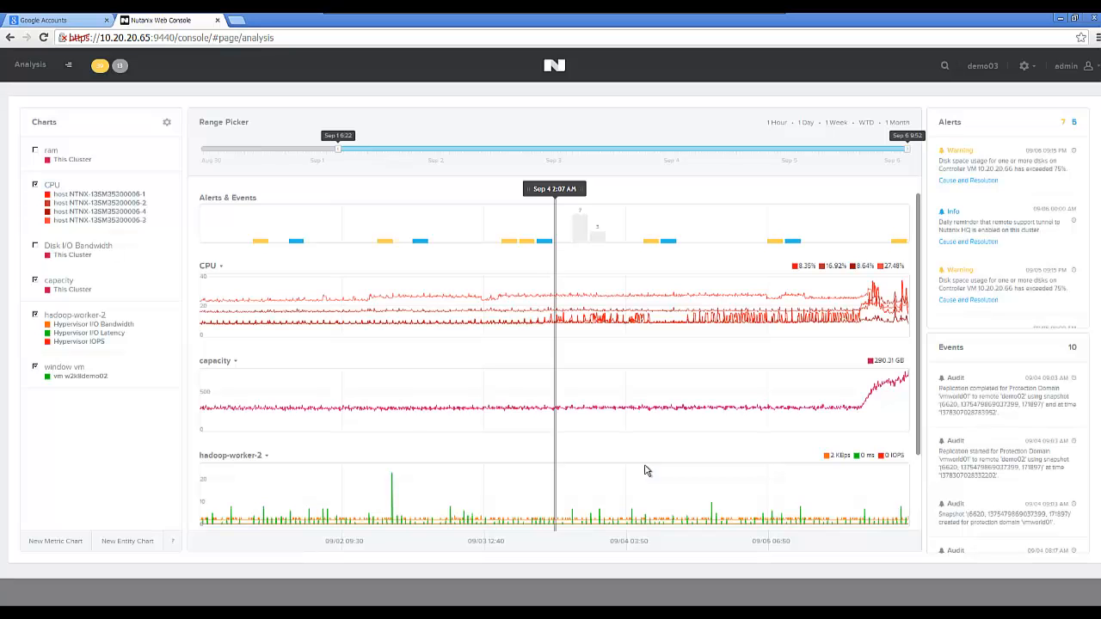
Hide the hadoop-worker-2 chart and show the Sep 5 disk-usage warning's cause and resolution.
left_click(36, 316)
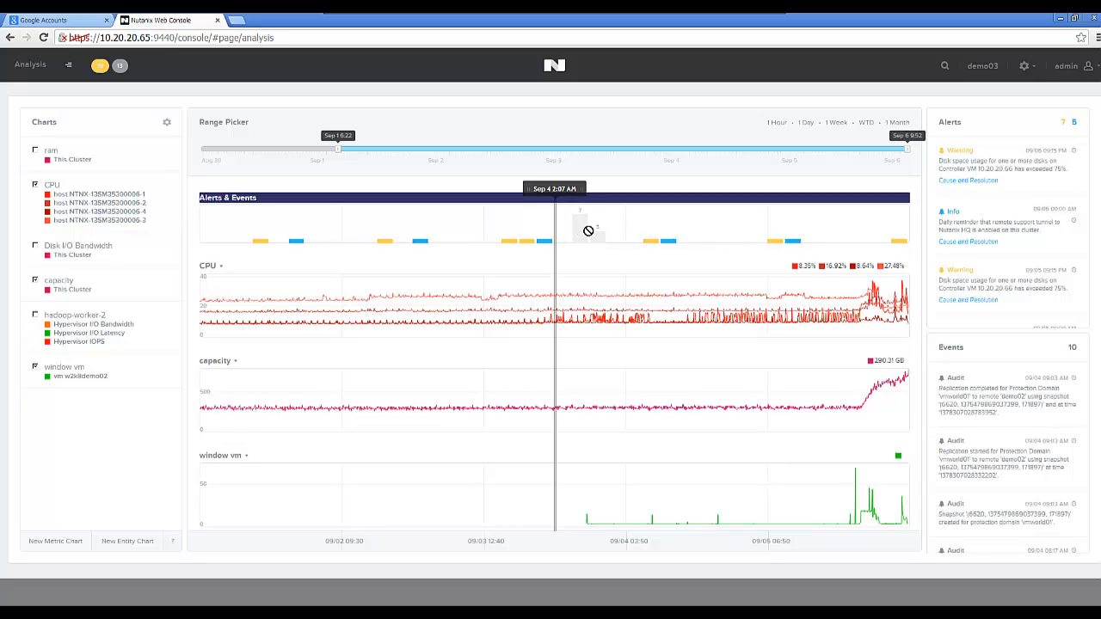
left_click(775, 242)
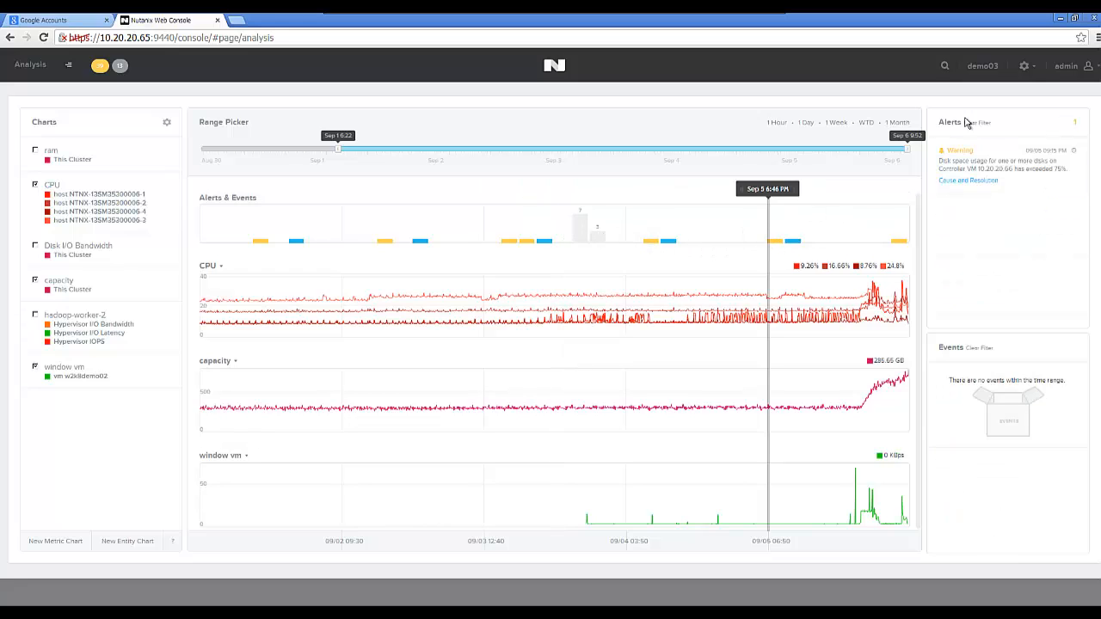
left_click(952, 181)
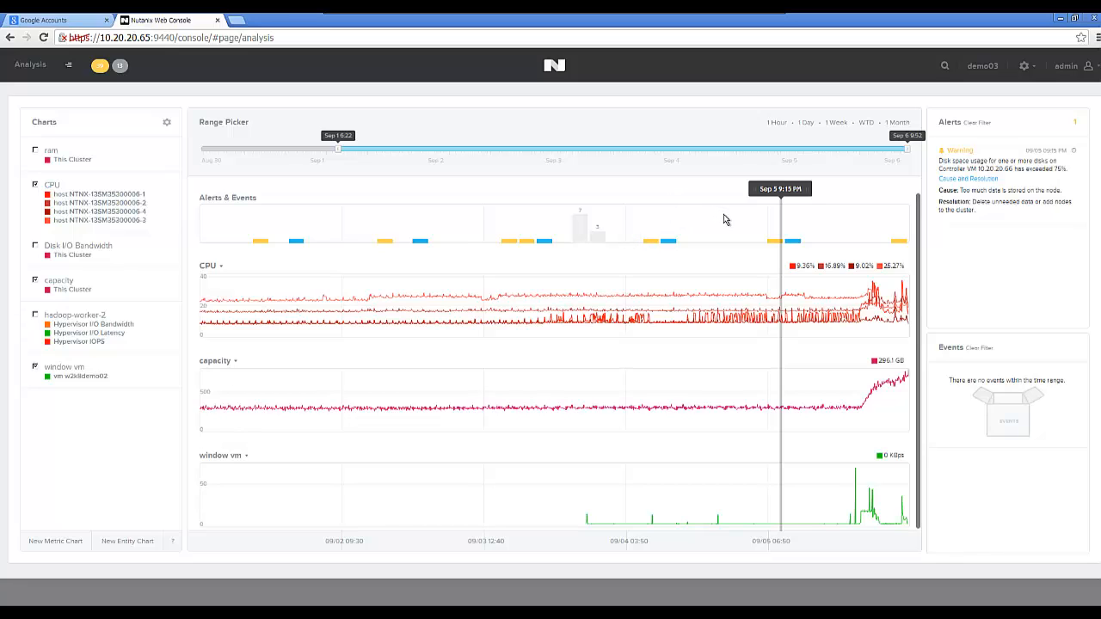
Open Authentication Configuration and check which authentication types are enabled.
left_click(1035, 71)
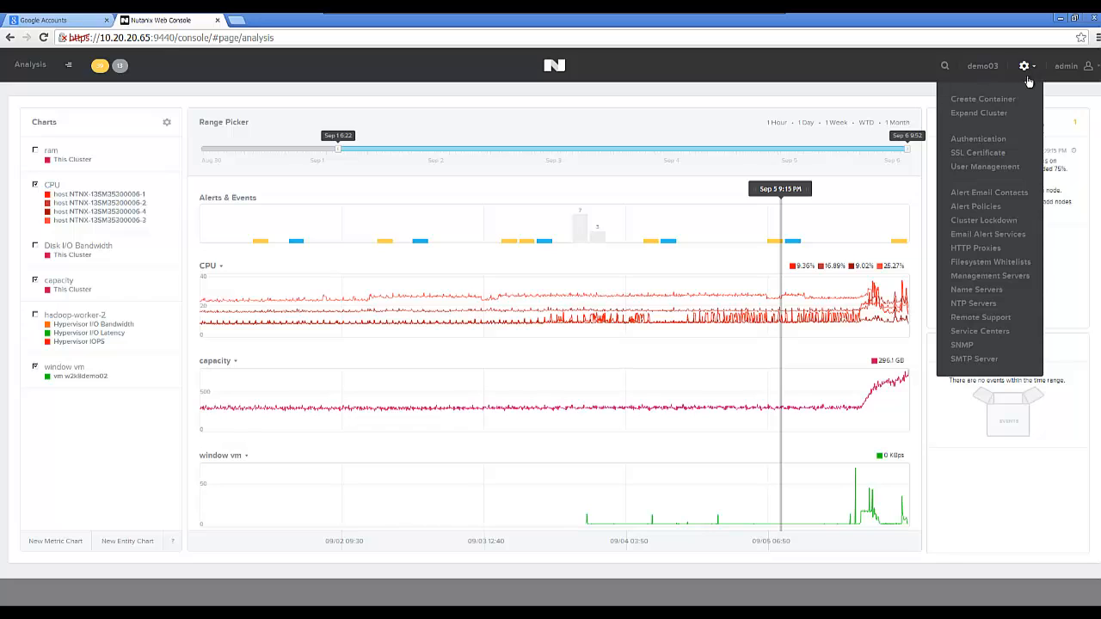
left_click(980, 139)
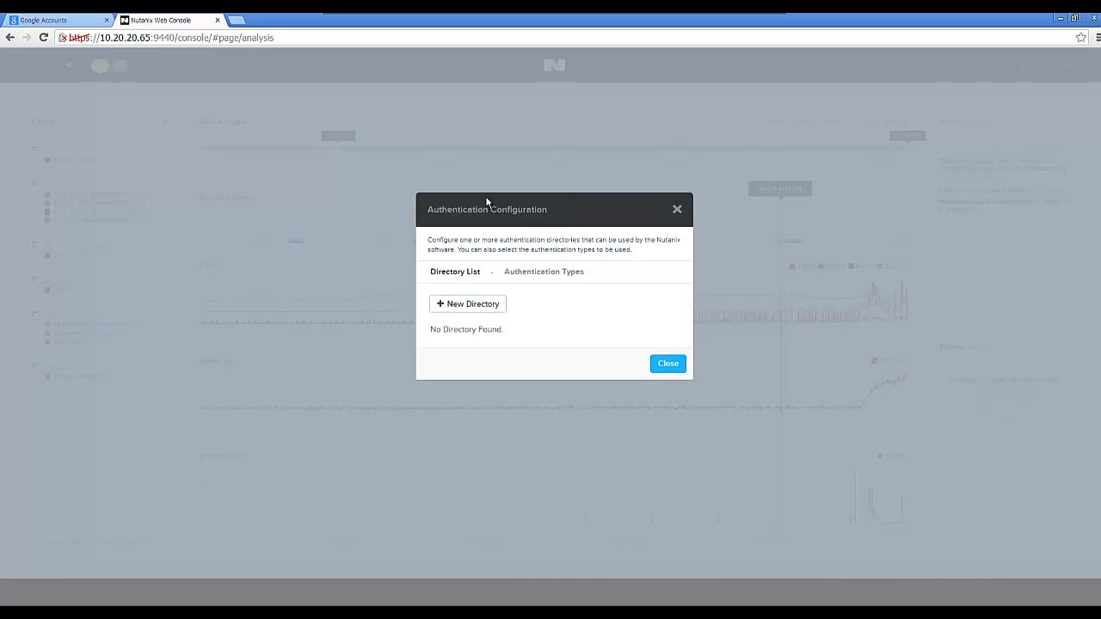
left_click(544, 273)
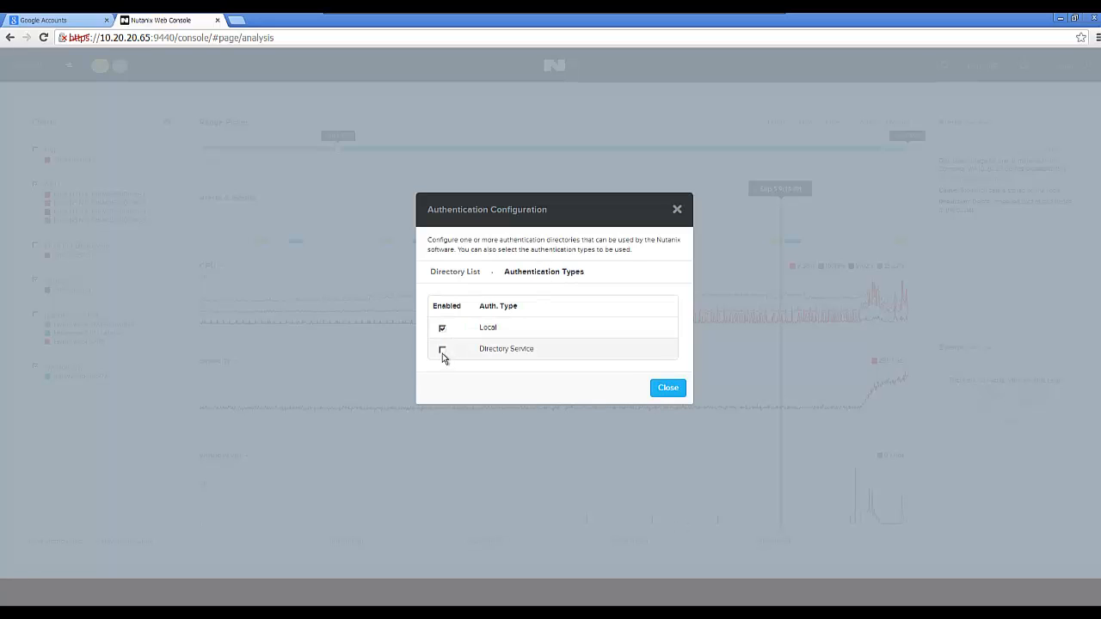
left_click(467, 275)
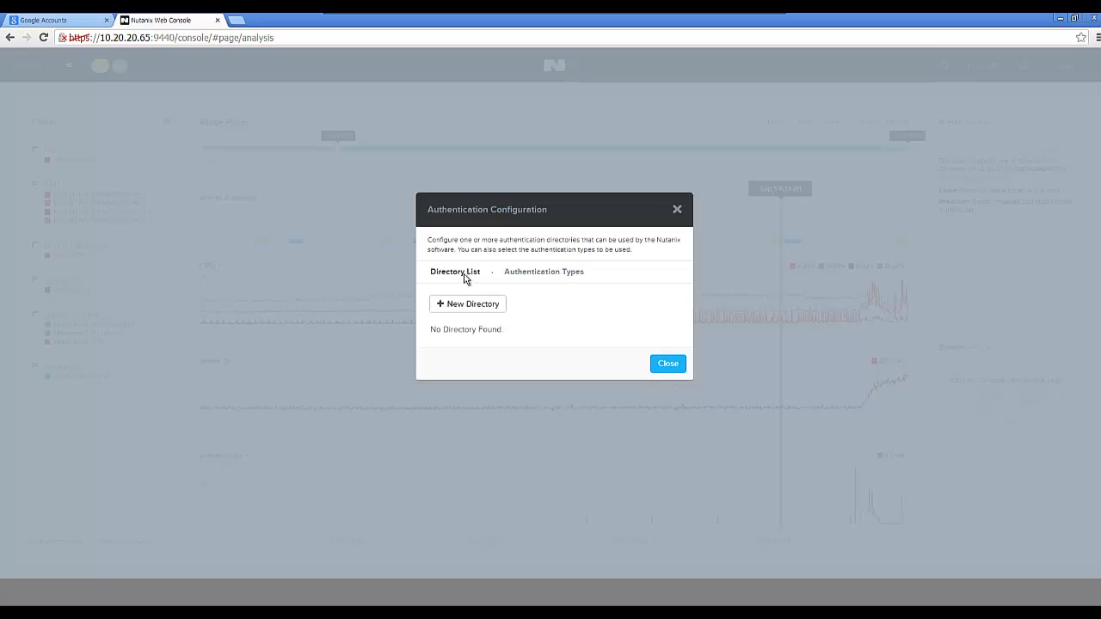
Cancel a new directory form and close the authentication configuration unchanged.
left_click(474, 316)
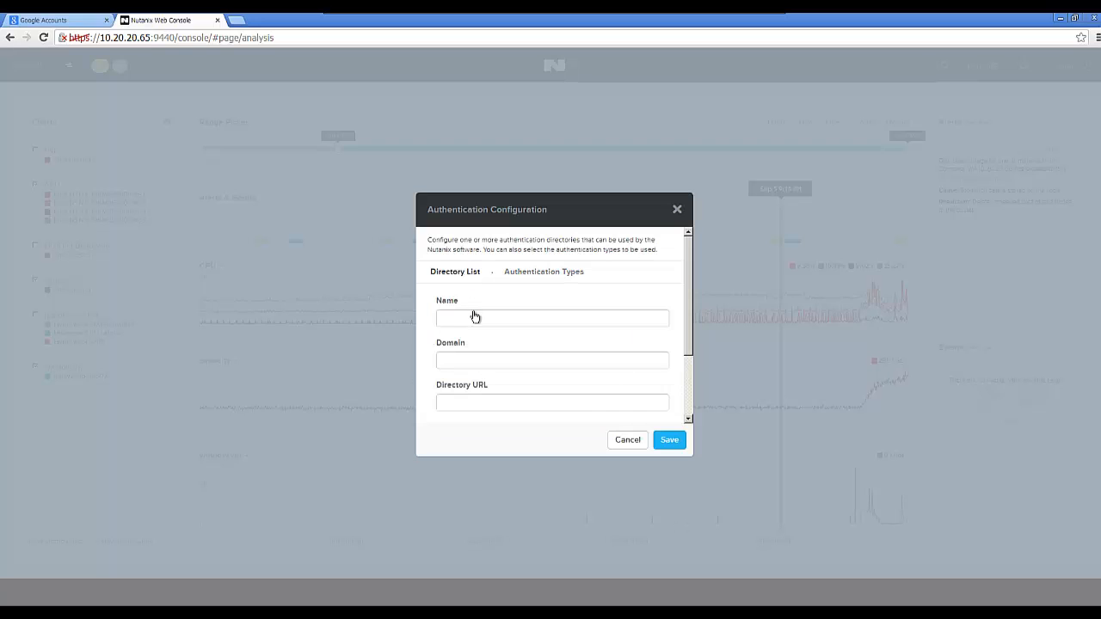
left_click(627, 442)
left_click(678, 365)
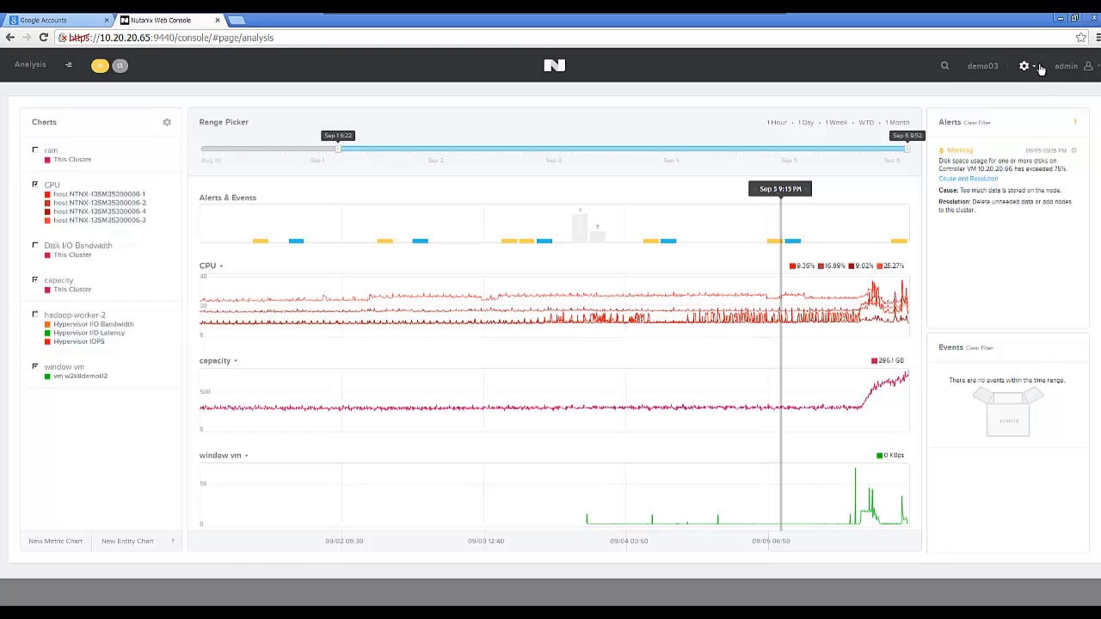
left_click(1038, 68)
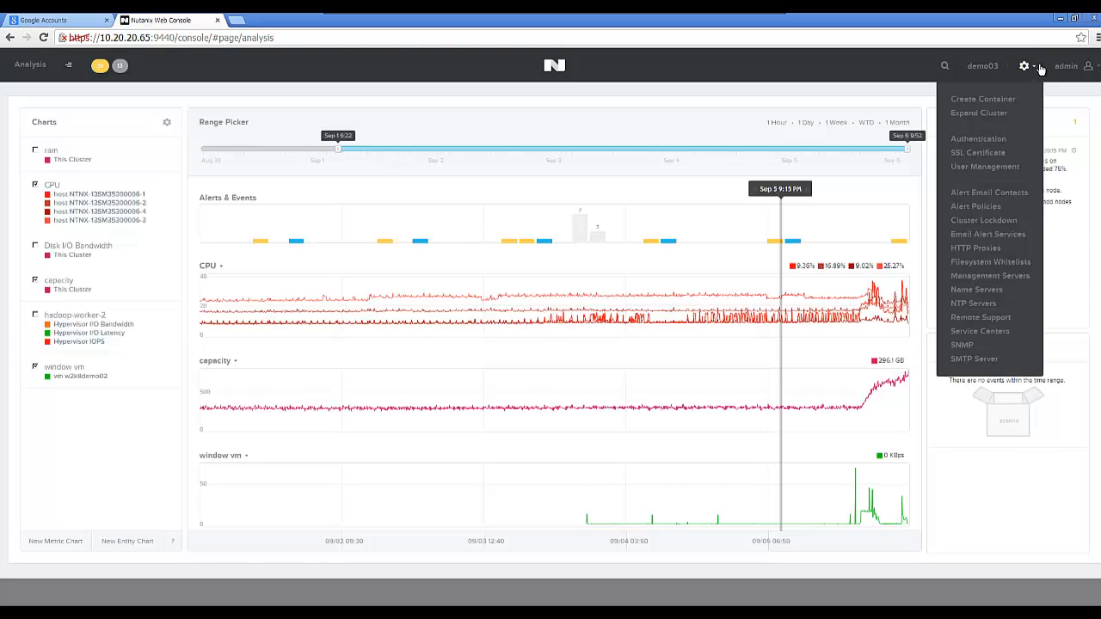
left_click(974, 207)
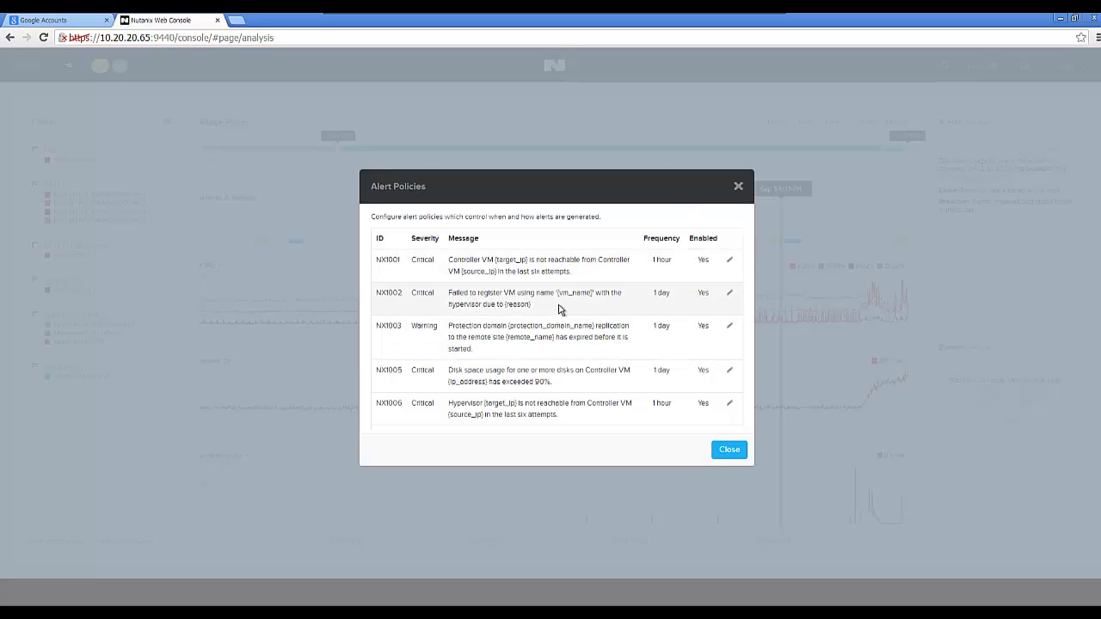
left_click(730, 295)
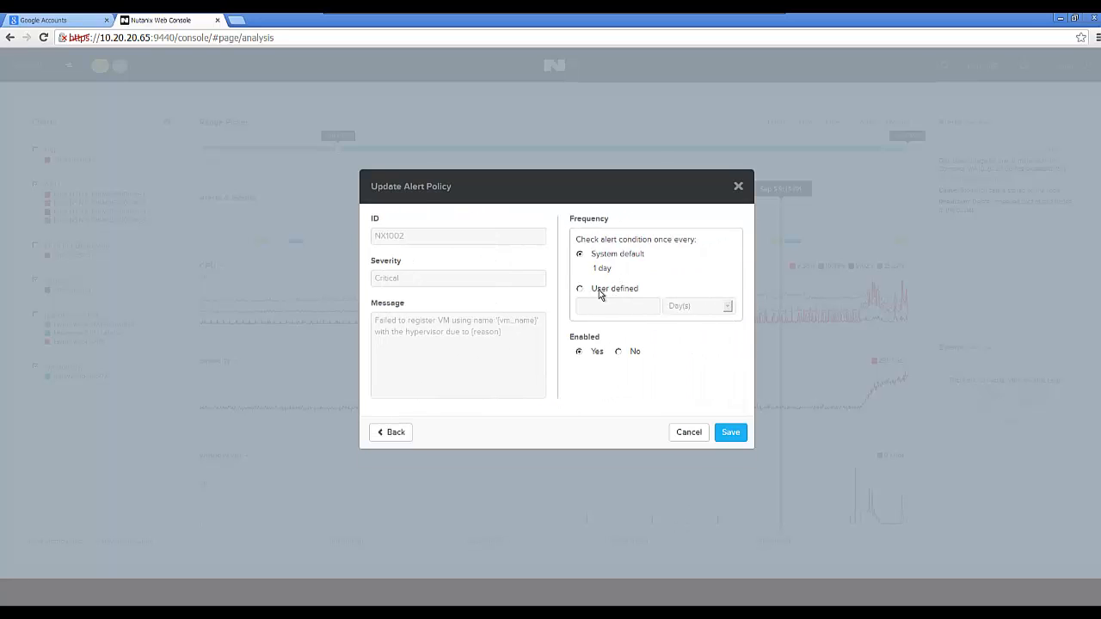
left_click(581, 291)
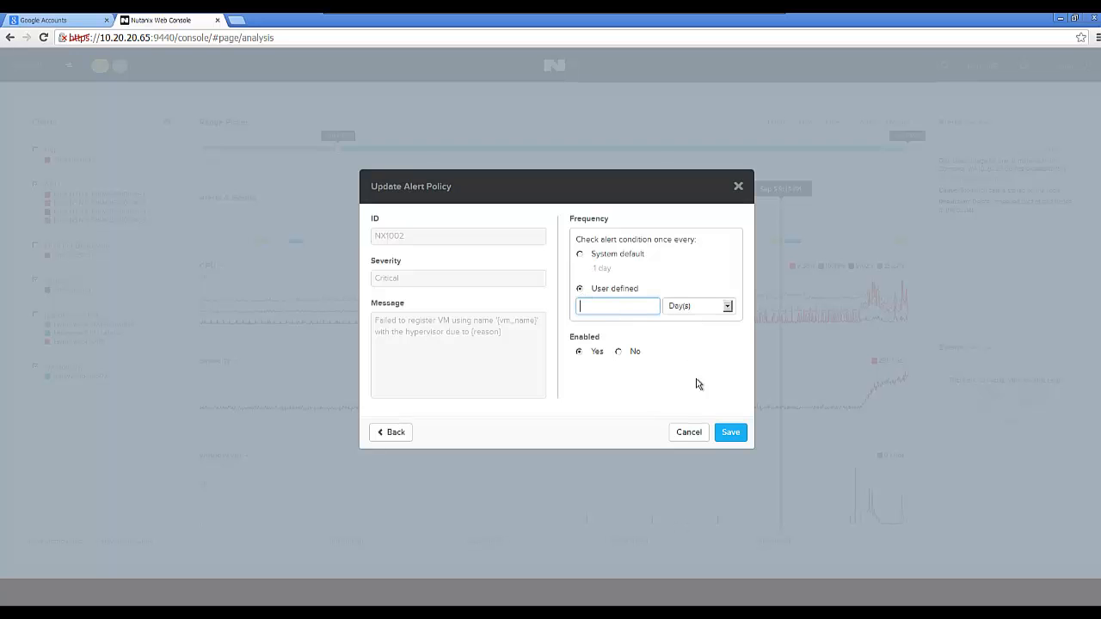
left_click(690, 434)
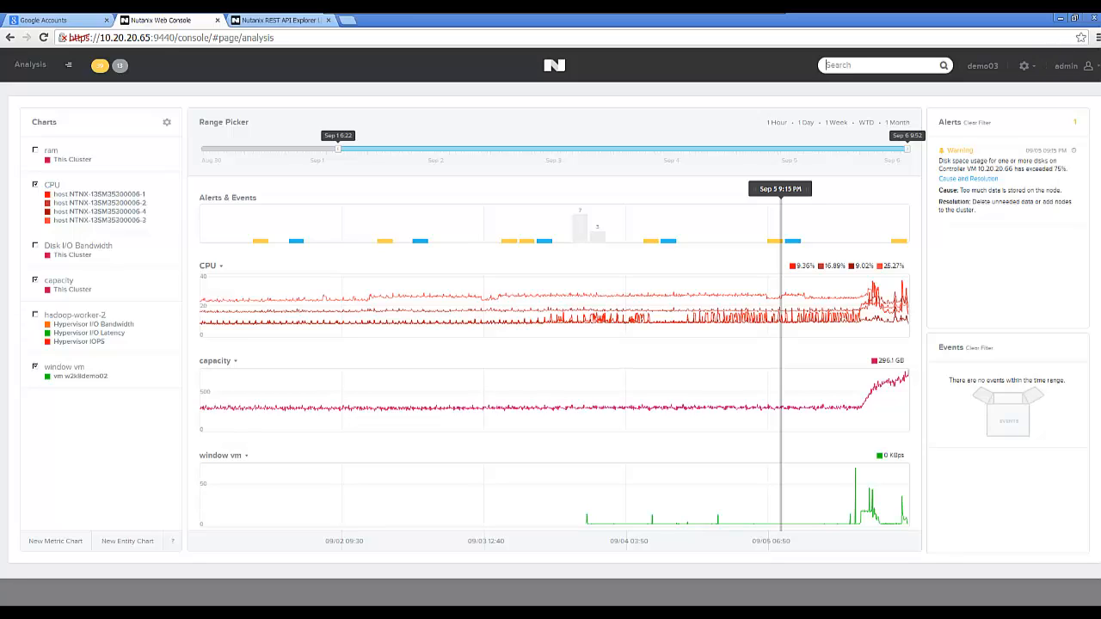
Open the REST API Explorer and expand the GET /containers/ list operation.
left_click(1094, 68)
left_click(1060, 143)
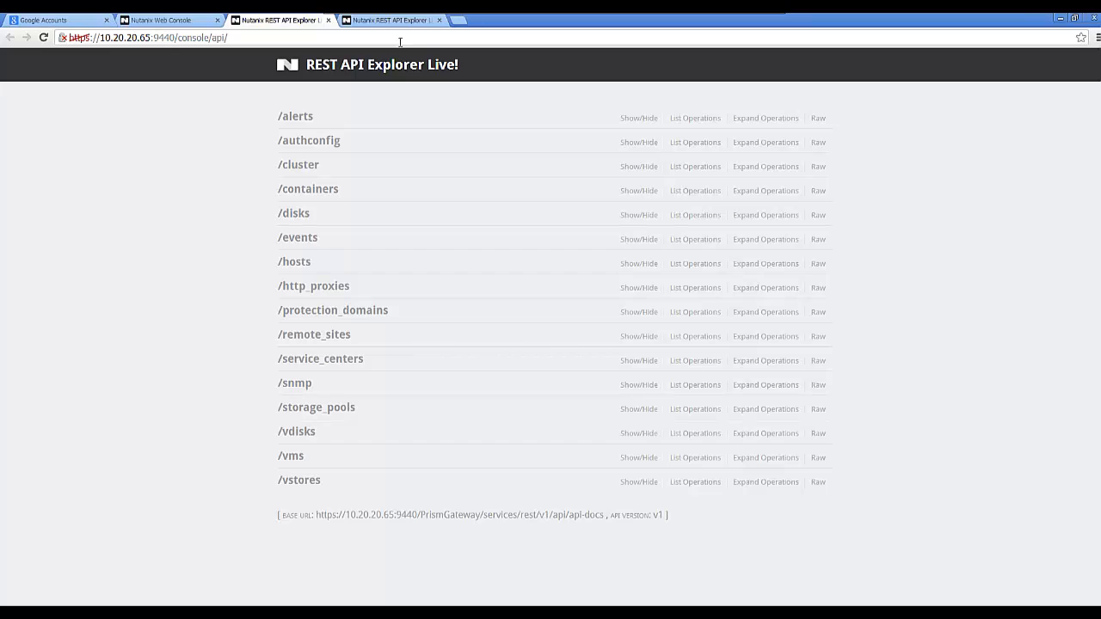
left_click(332, 196)
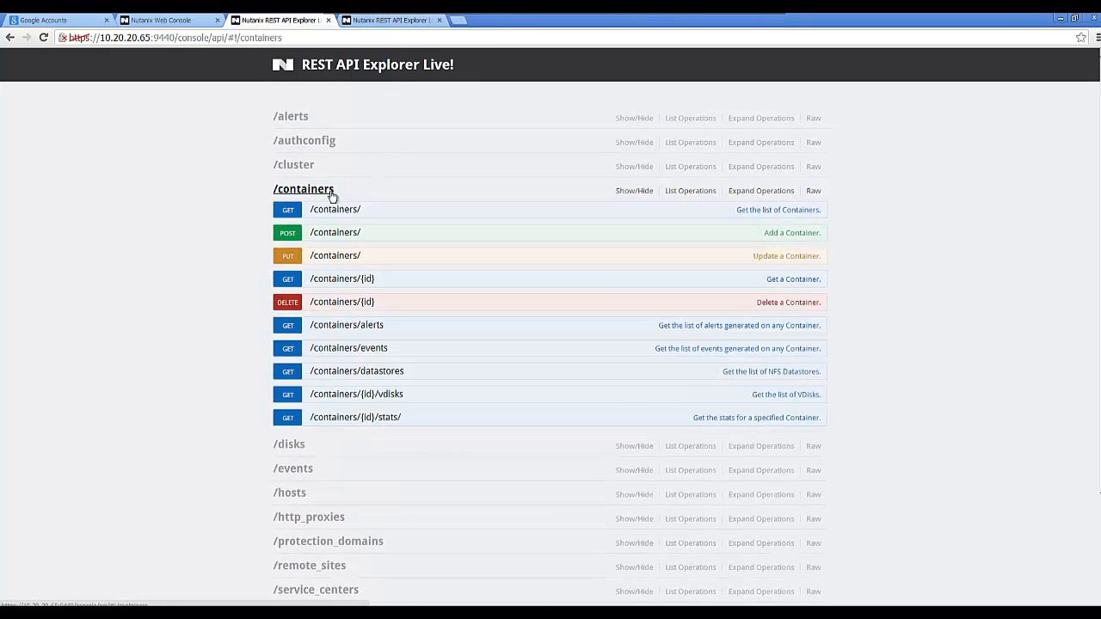
left_click(292, 217)
Run GET /containers/ with count 2 and view its 200 response.
left_click(354, 310)
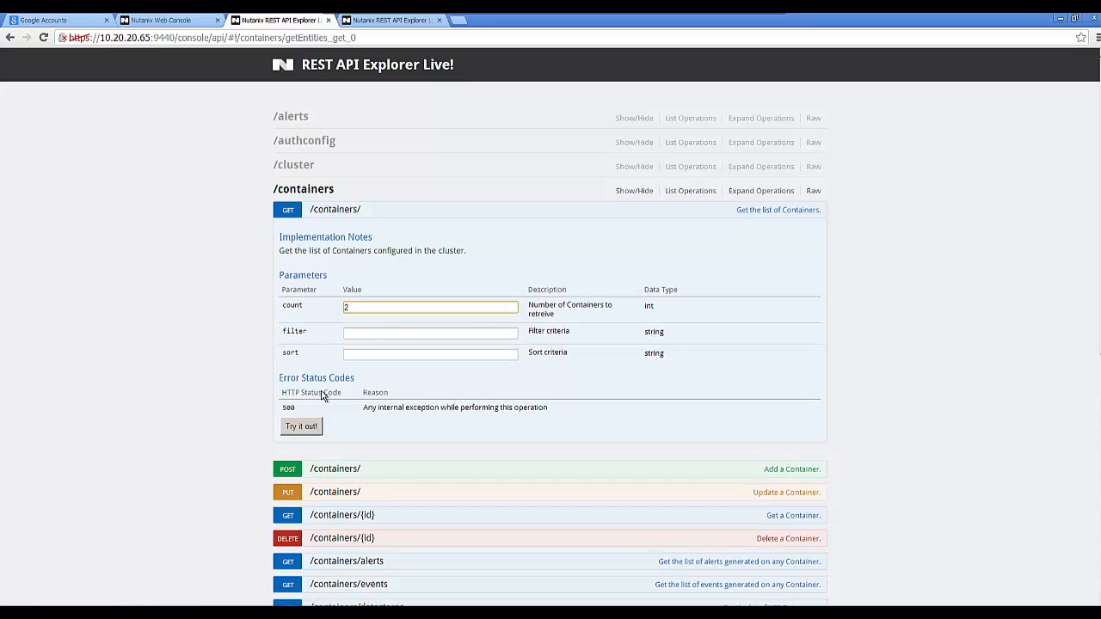
left_click(302, 426)
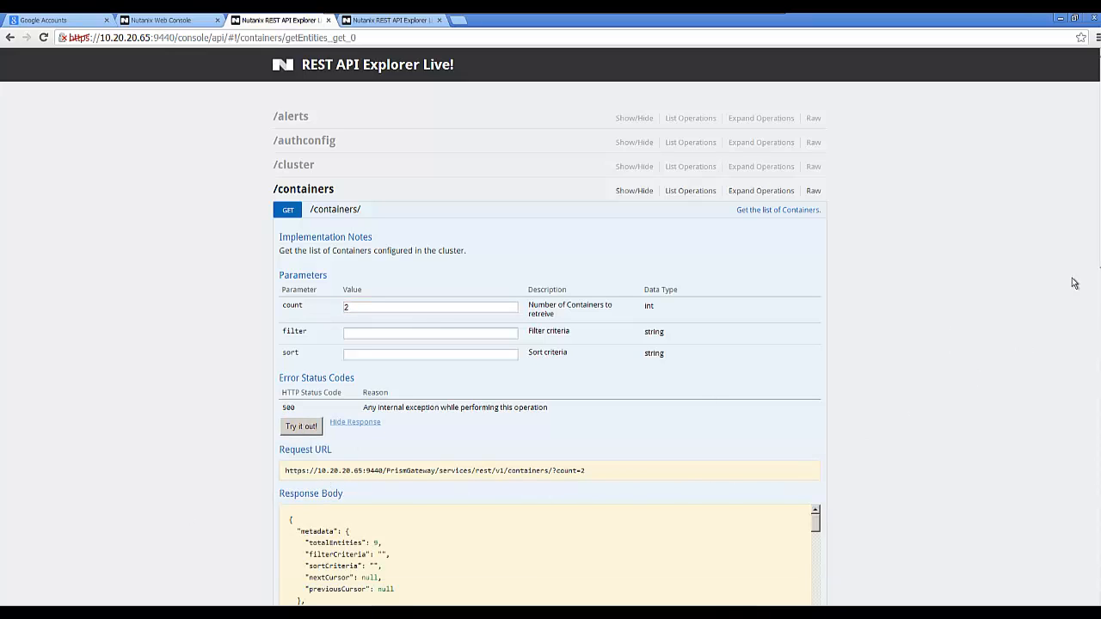
scroll(551, 344, "down", 4)
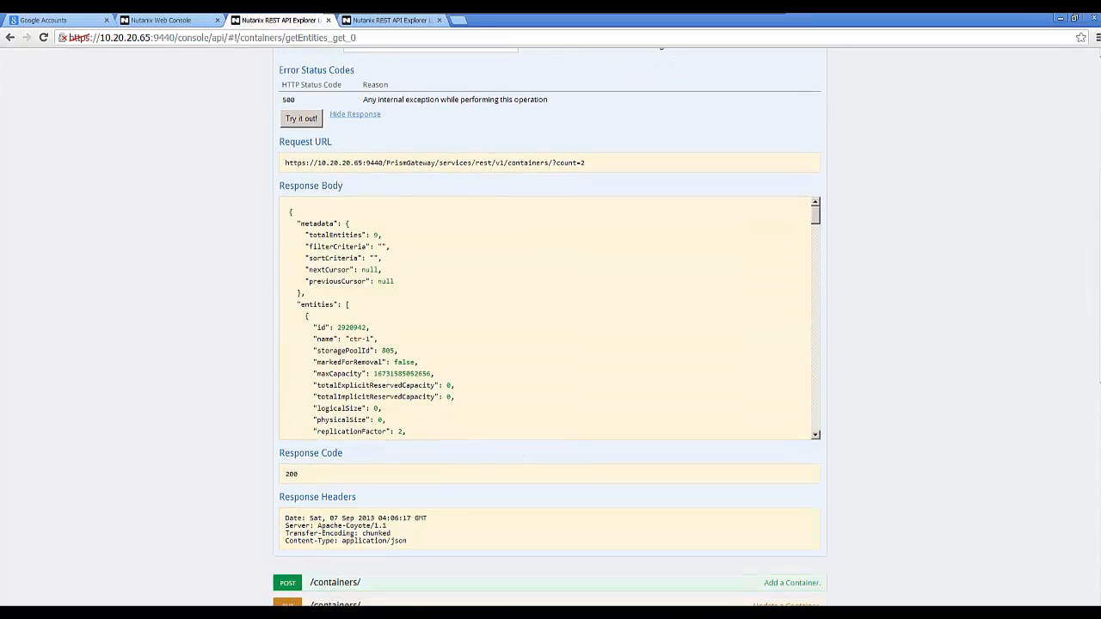
scroll(1093, 396, "down", 3)
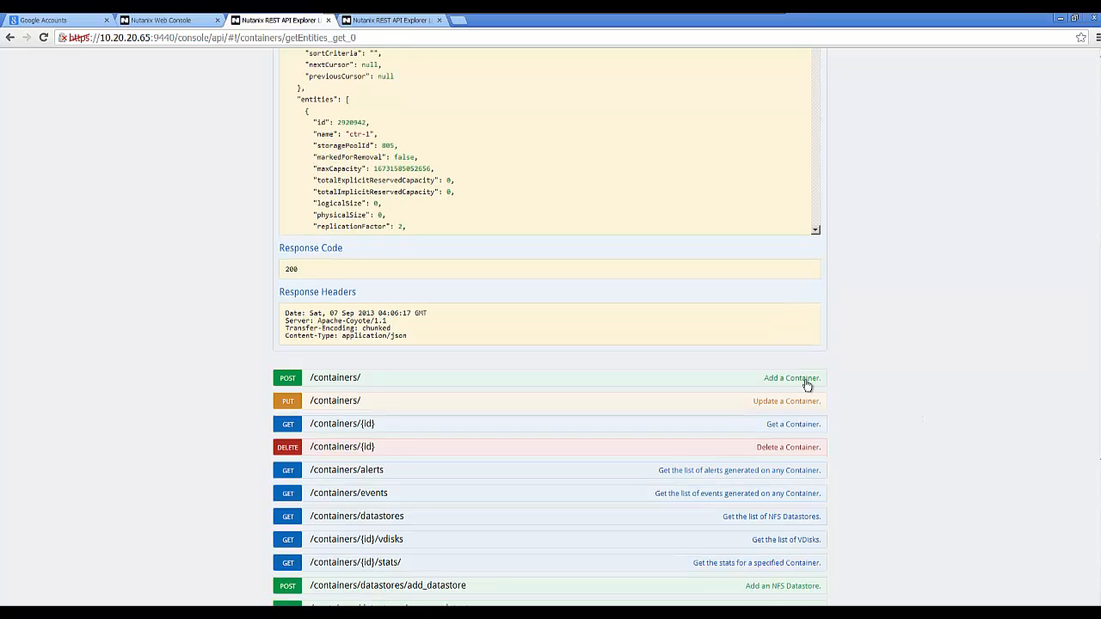
left_click(805, 380)
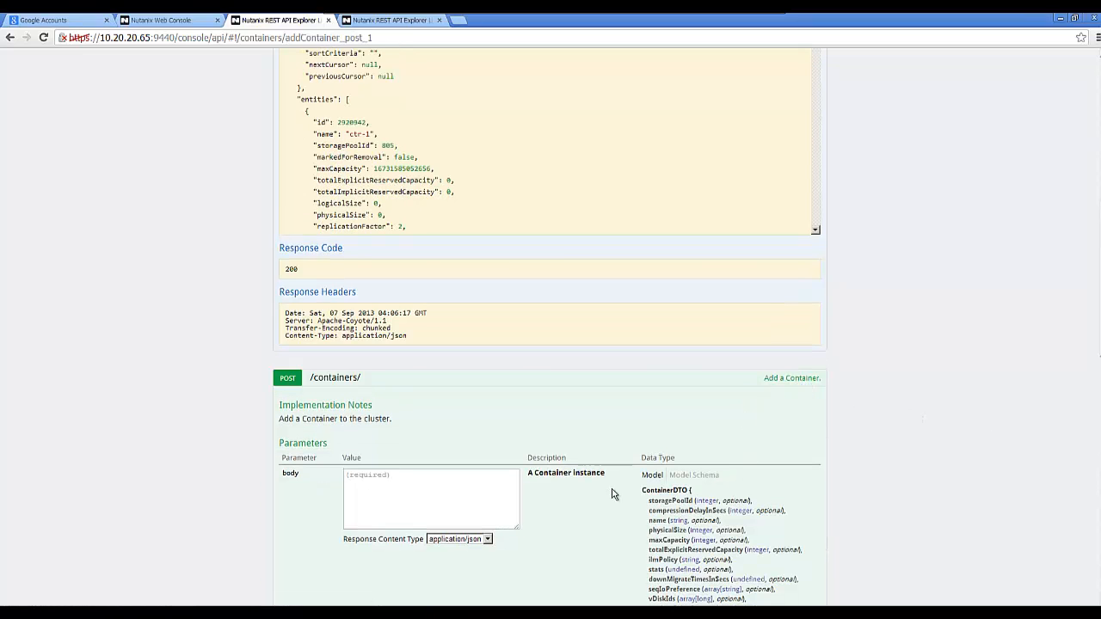
Fill the Add a Container body from the model schema with storagePoolId set to 234.
scroll(611, 493, "down", 2)
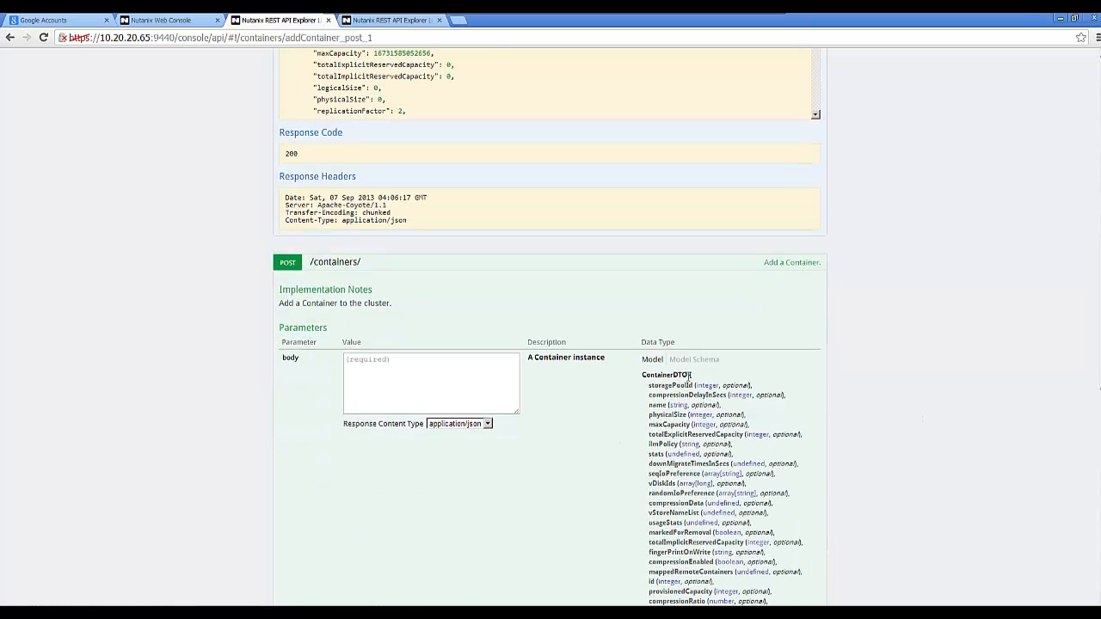
left_click(701, 361)
left_click(728, 395)
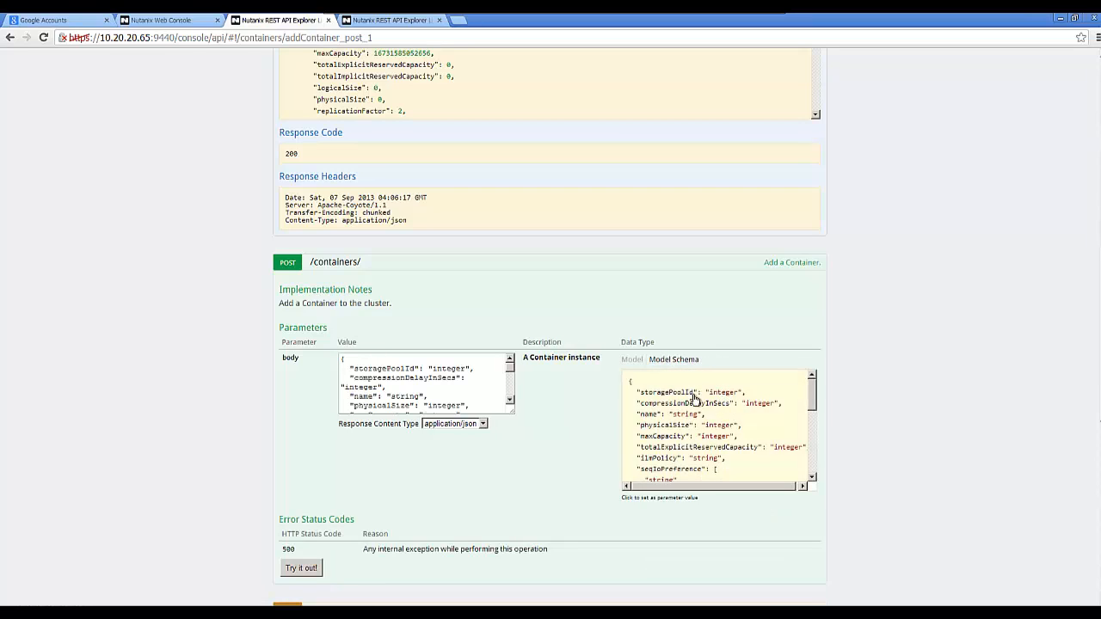
left_click(437, 371)
left_click_drag(455, 370, 464, 371)
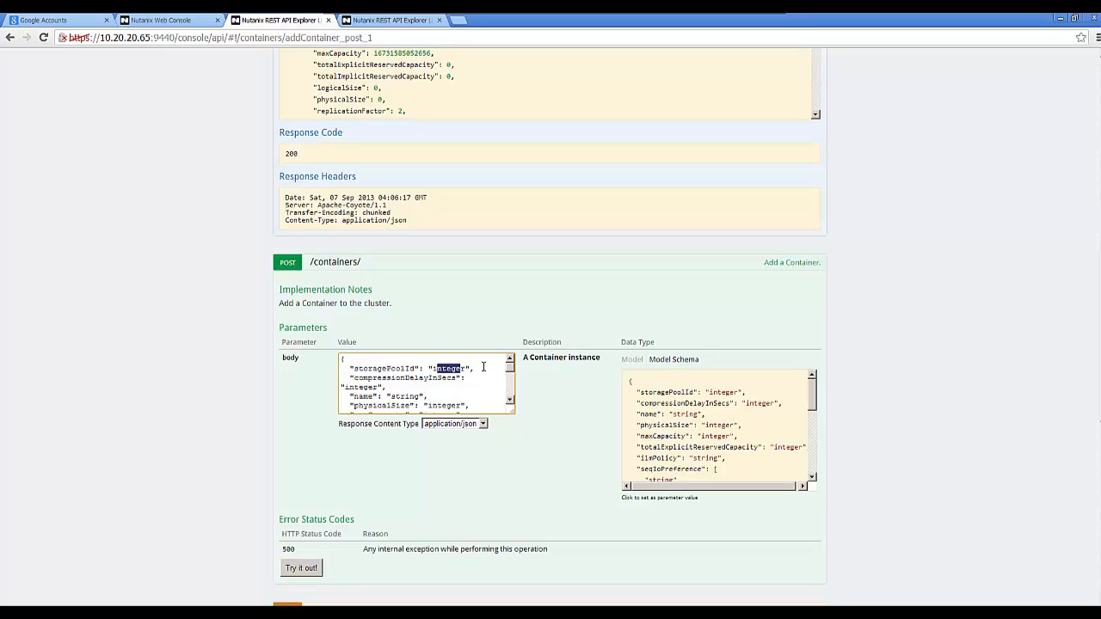
type("1")
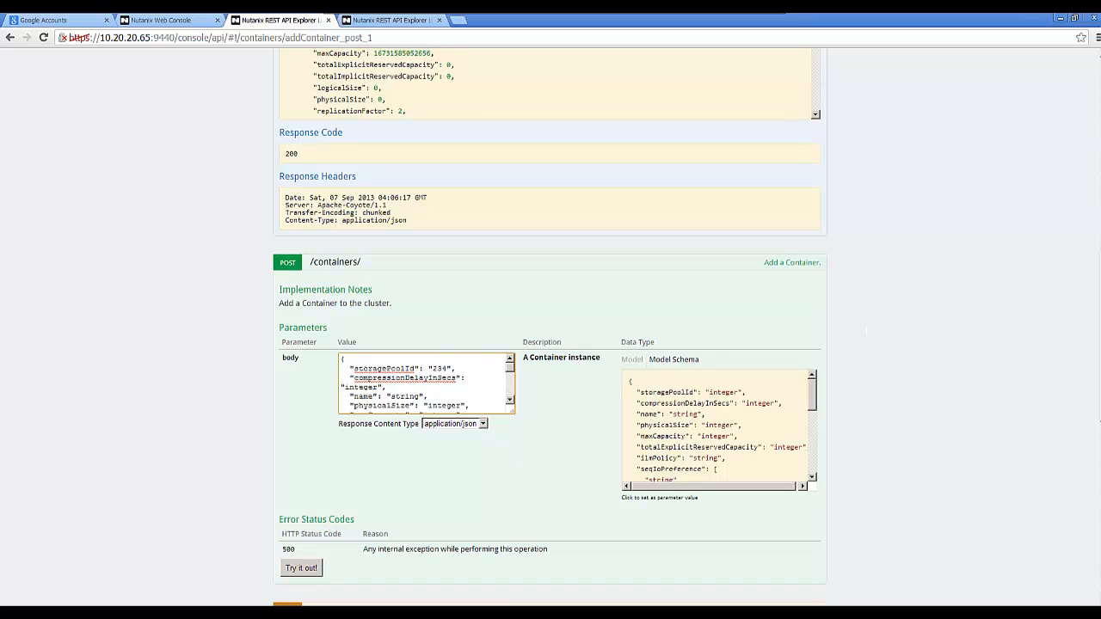
scroll(1059, 55, "up", 15)
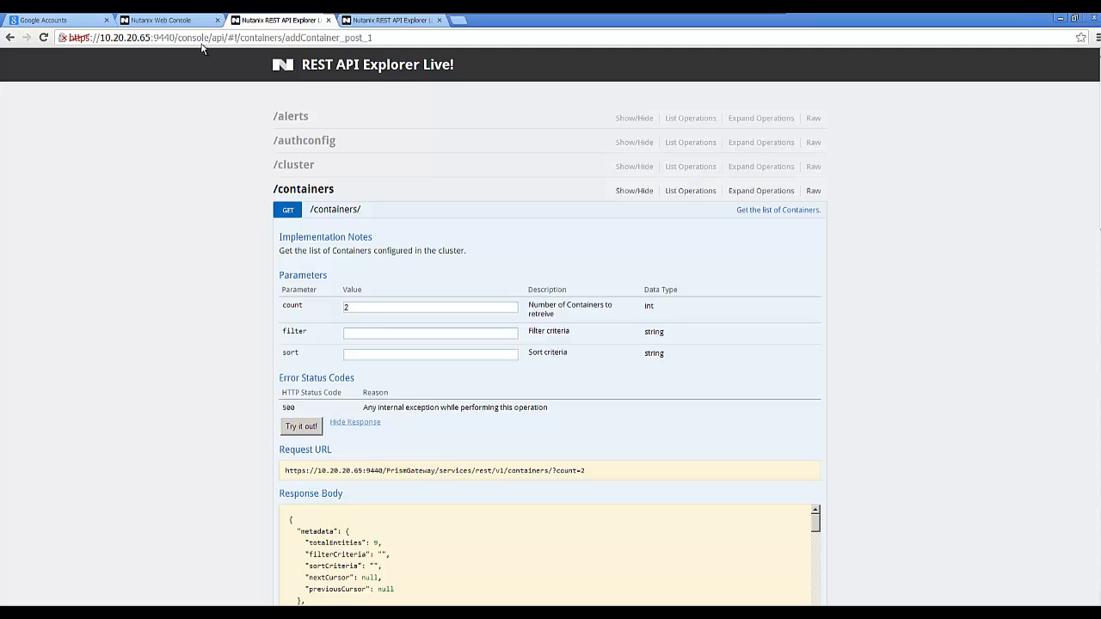
Close the API Explorer, search for 'w2', and open VM w2k8demo02 in the VM table.
left_click(328, 20)
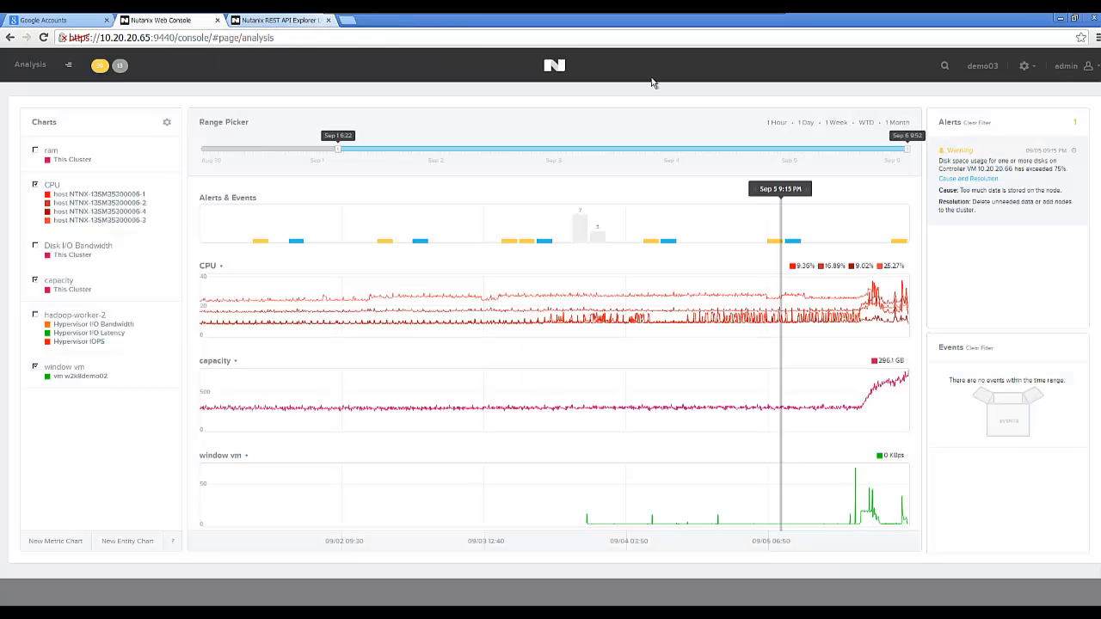
left_click(946, 68)
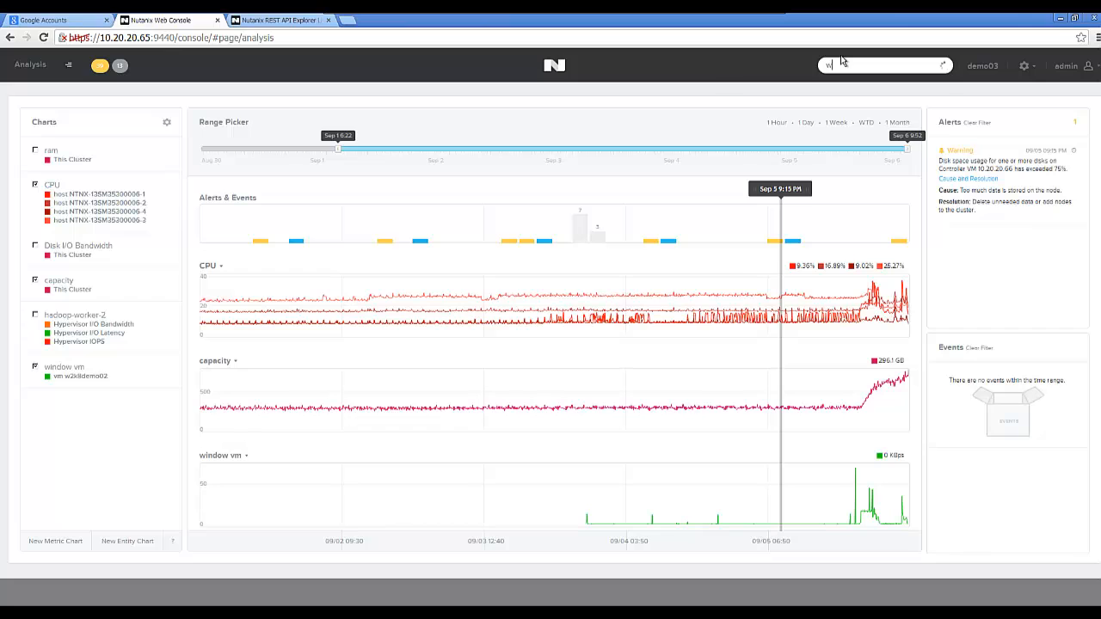
type("2")
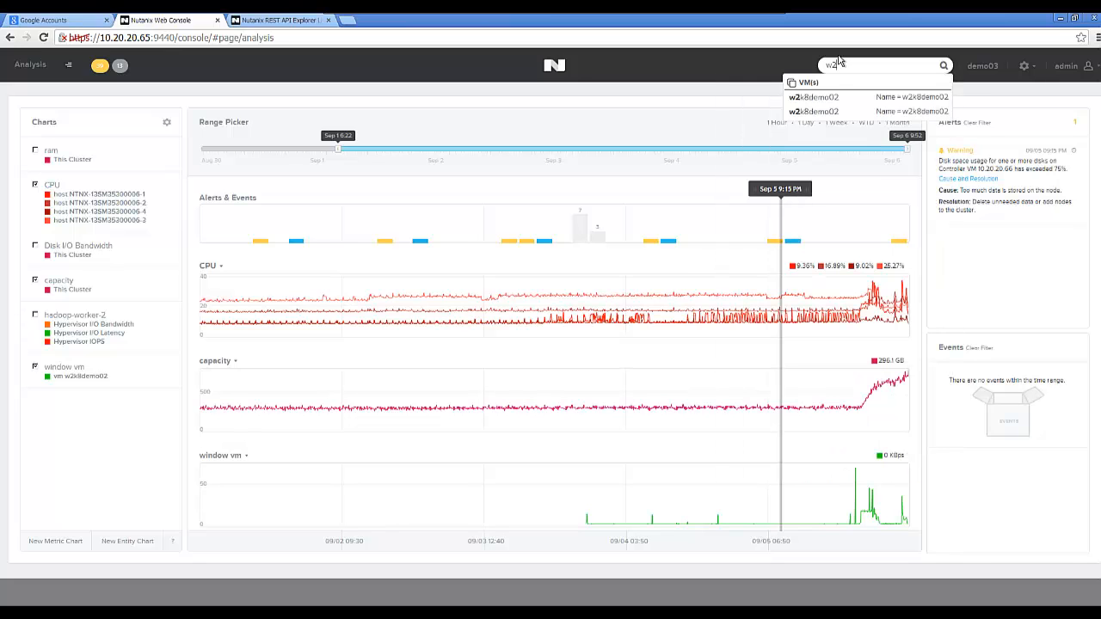
left_click(816, 104)
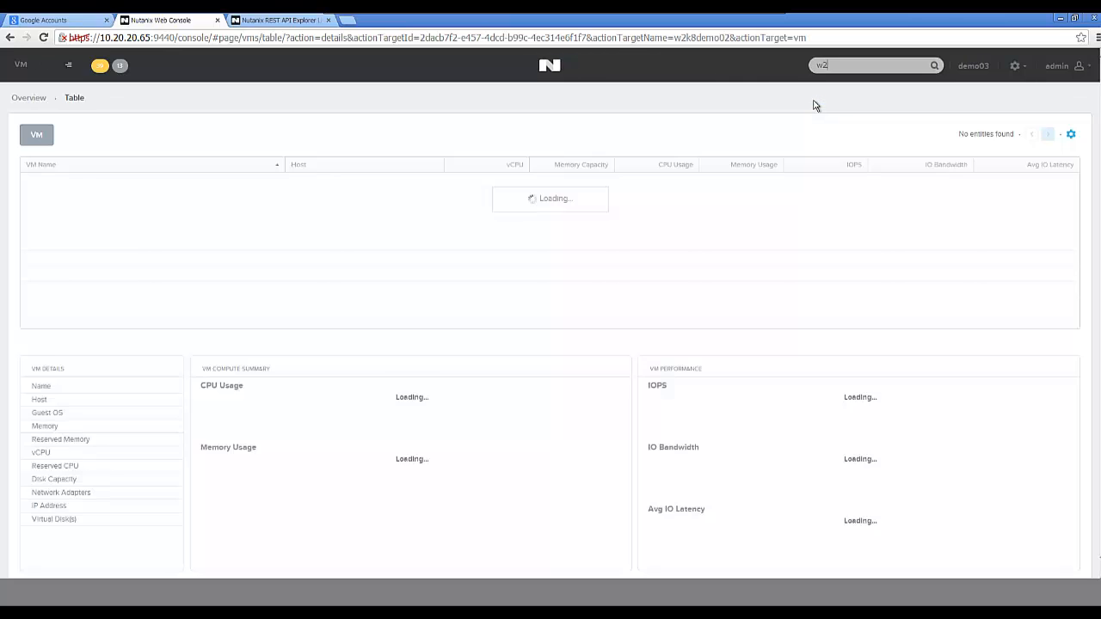